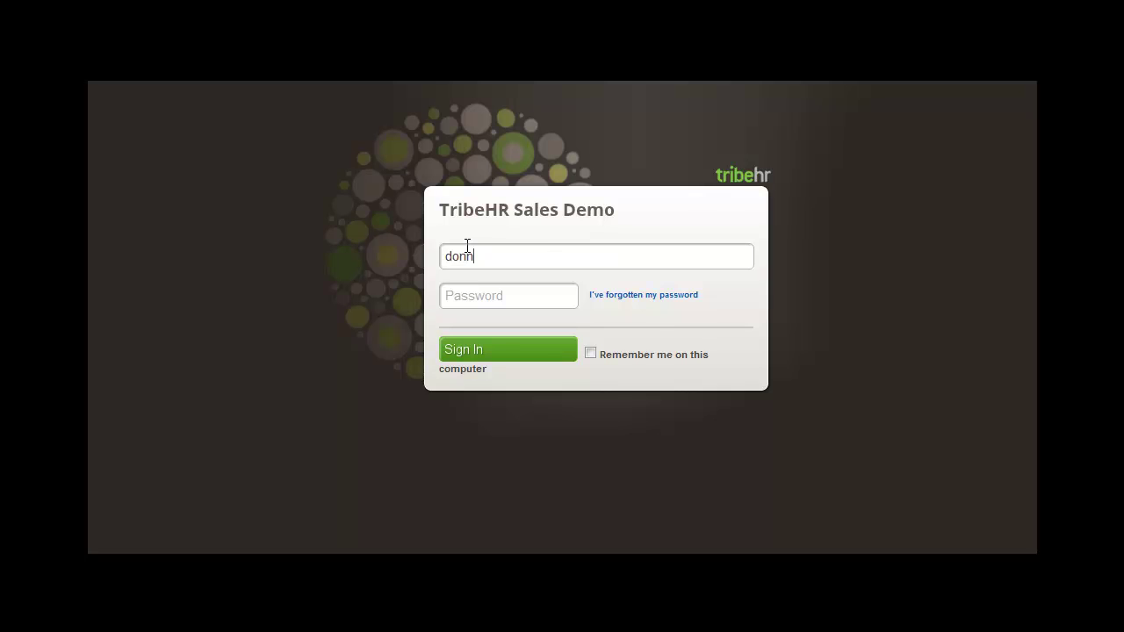
Sign in to the TribeHR Sales Demo with the account e-mail and password.
{"action": "type", "text": "om"}
{"action": "key", "text": "Tab"}
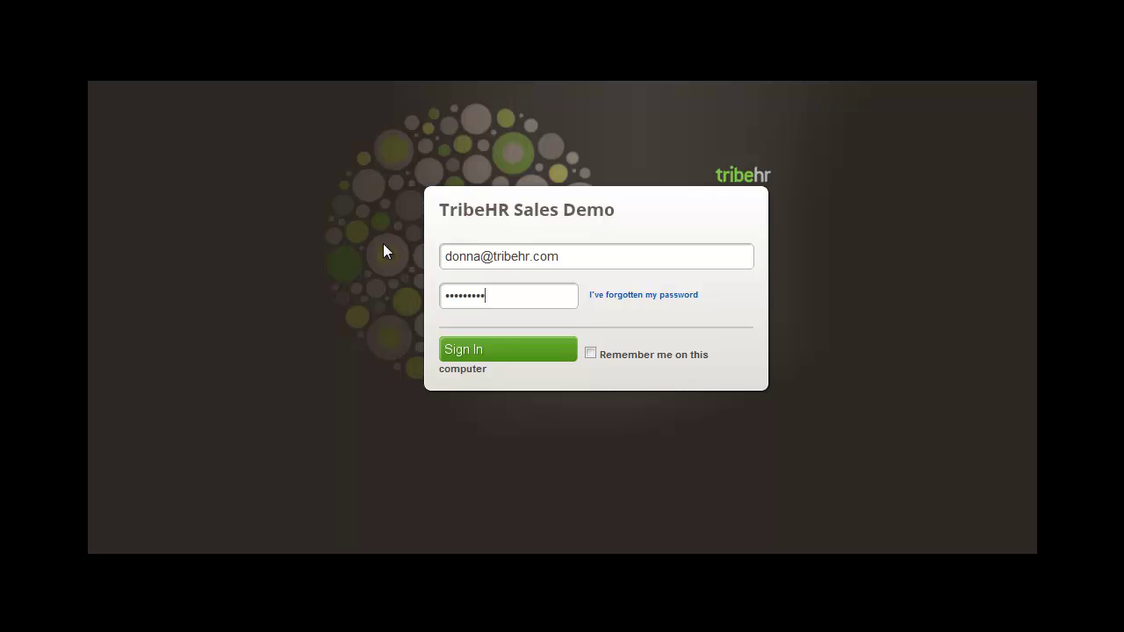
{"action": "left_click", "coordinate": [453, 351]}
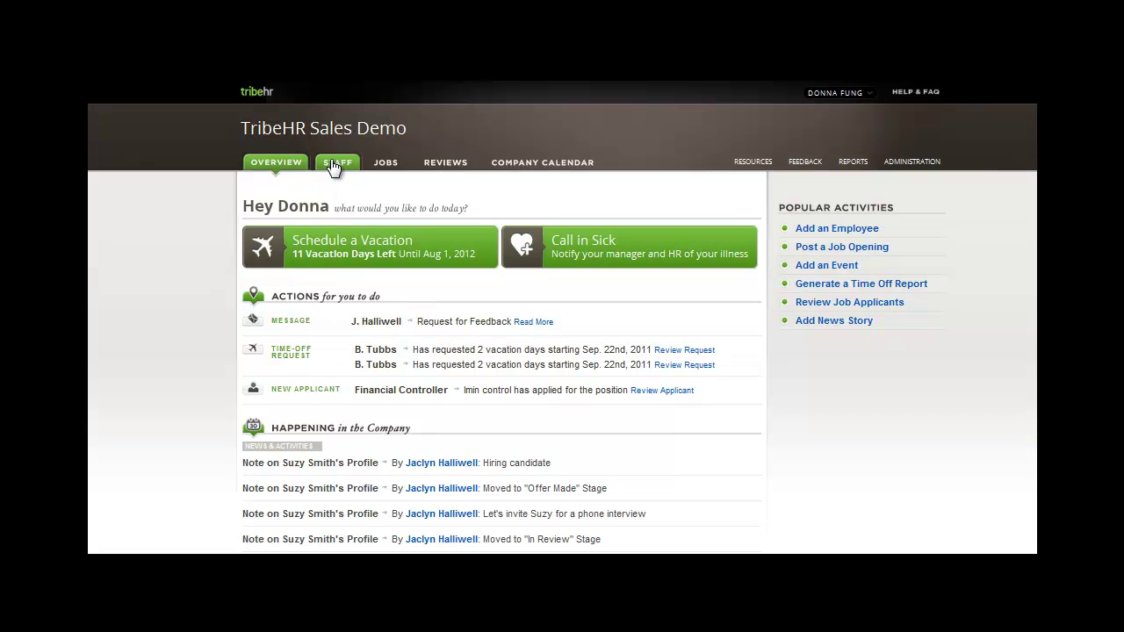
Search the full staff directory by the Account Coordinator's first name, open the matching profile and review the employee info.
{"action": "left_click", "coordinate": [334, 165]}
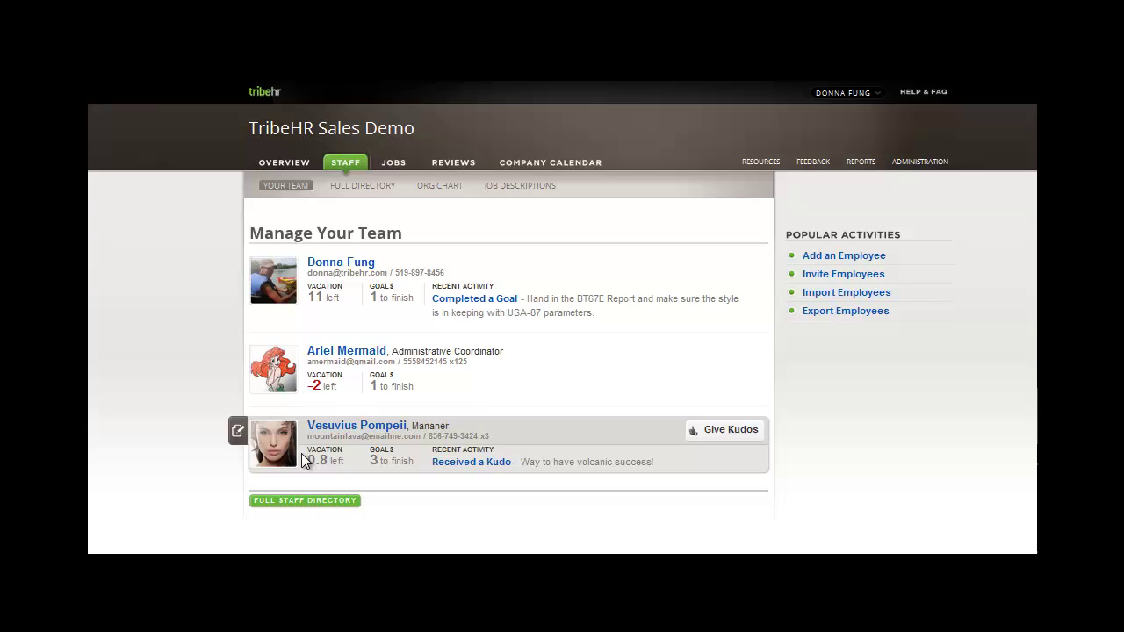
{"action": "left_click", "coordinate": [371, 189]}
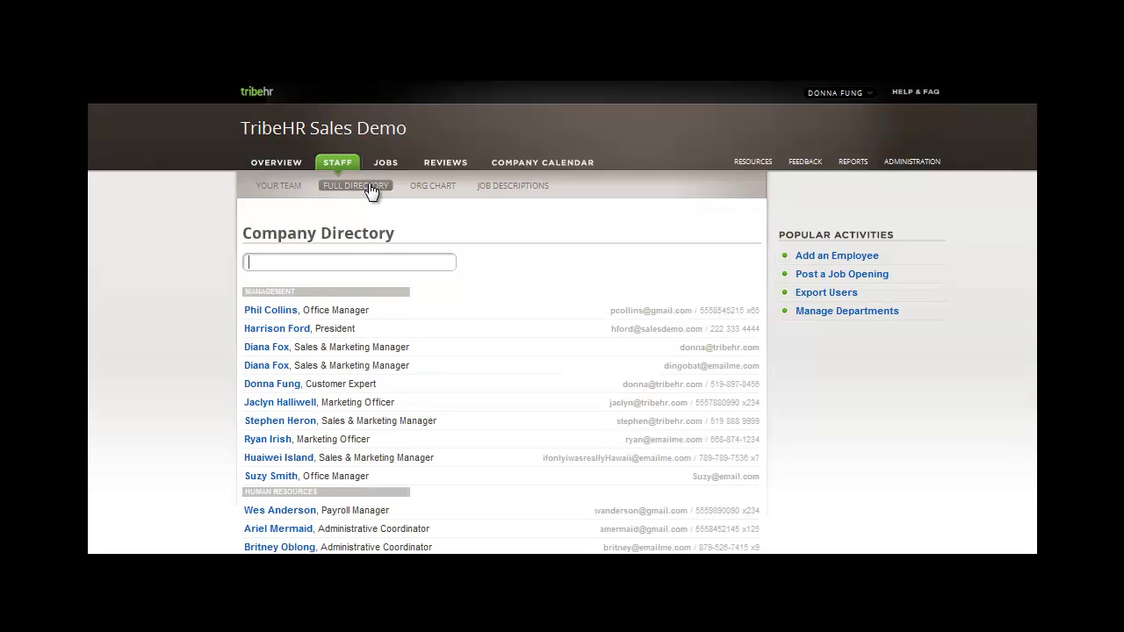
{"action": "left_click", "coordinate": [339, 266]}
{"action": "type", "text": "matthew"}
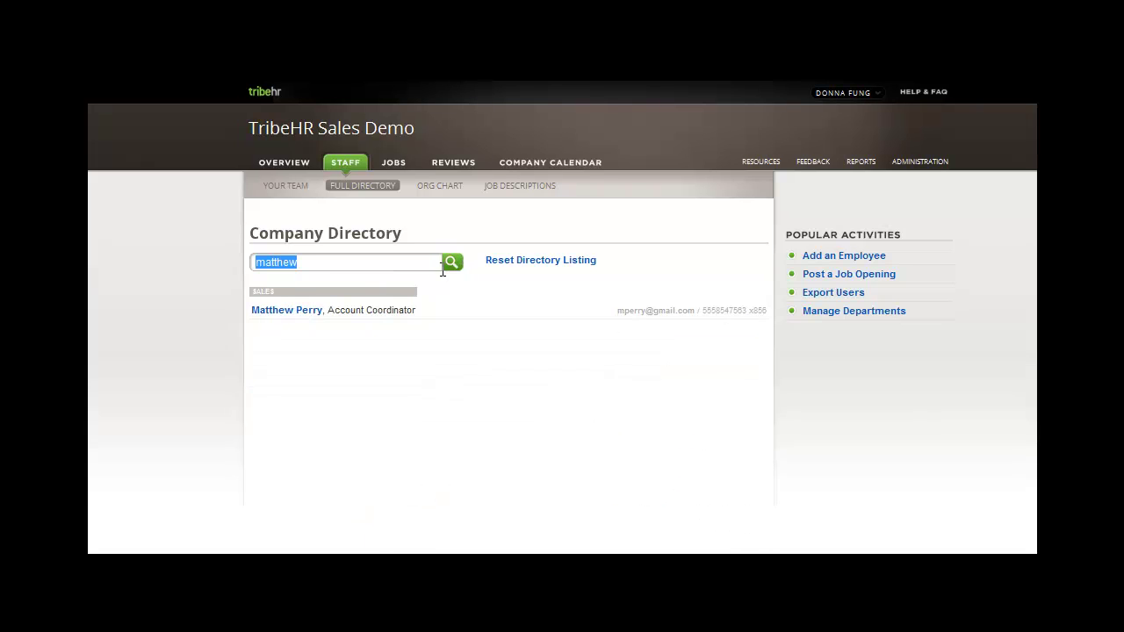
{"action": "left_click", "coordinate": [276, 311]}
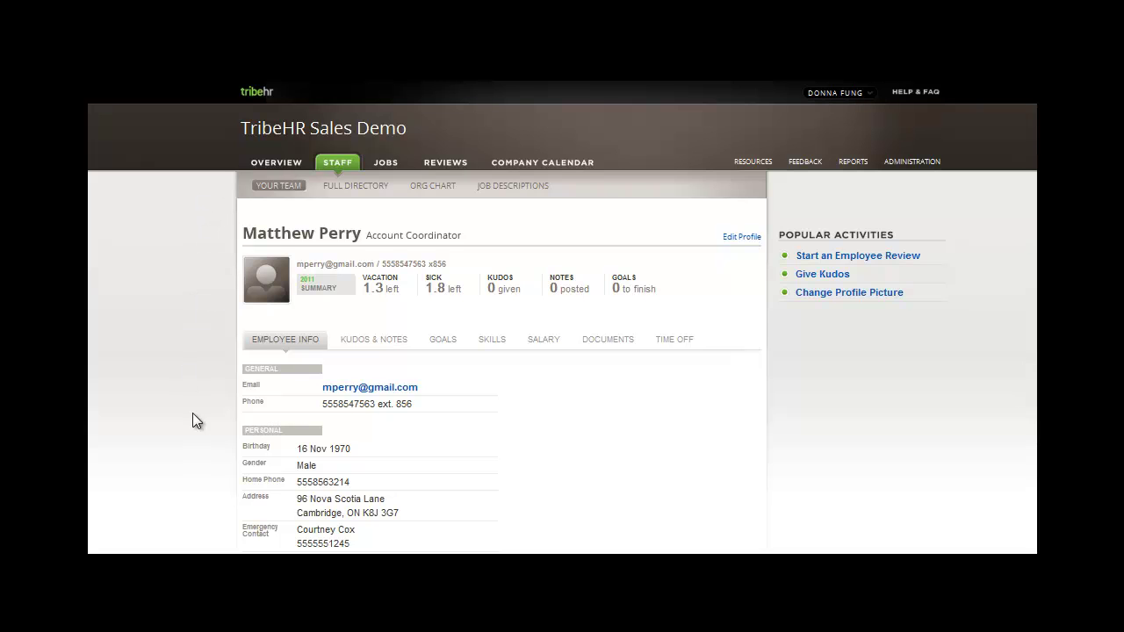
{"action": "scroll", "coordinate": [201, 496], "scroll_direction": "down", "scroll_amount": 3}
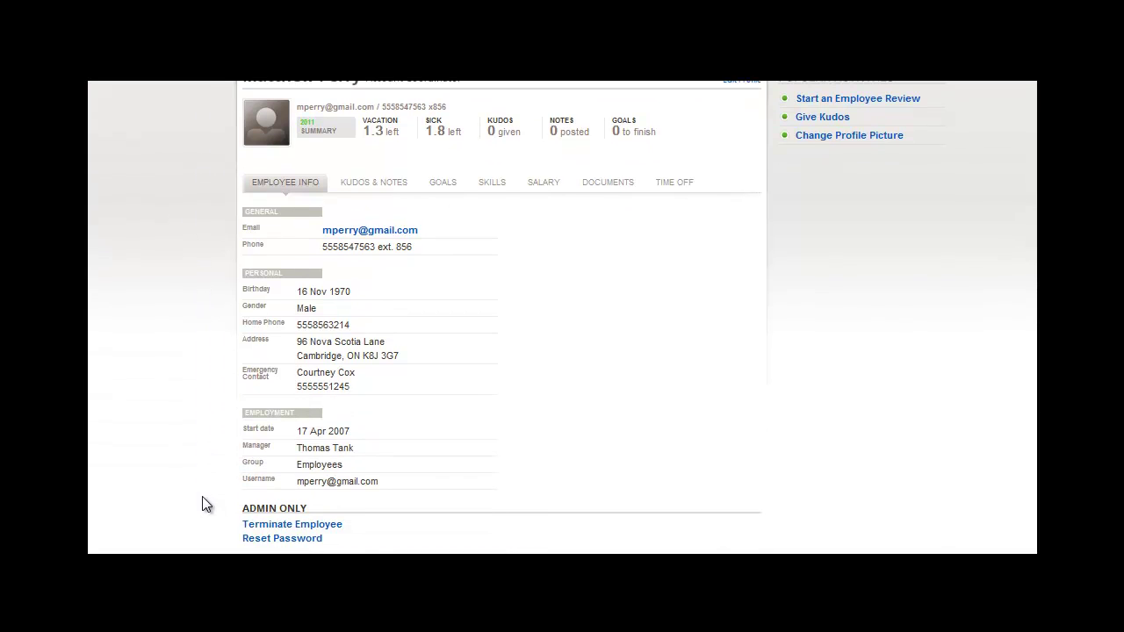
{"action": "scroll", "coordinate": [204, 504], "scroll_direction": "up", "scroll_amount": 3}
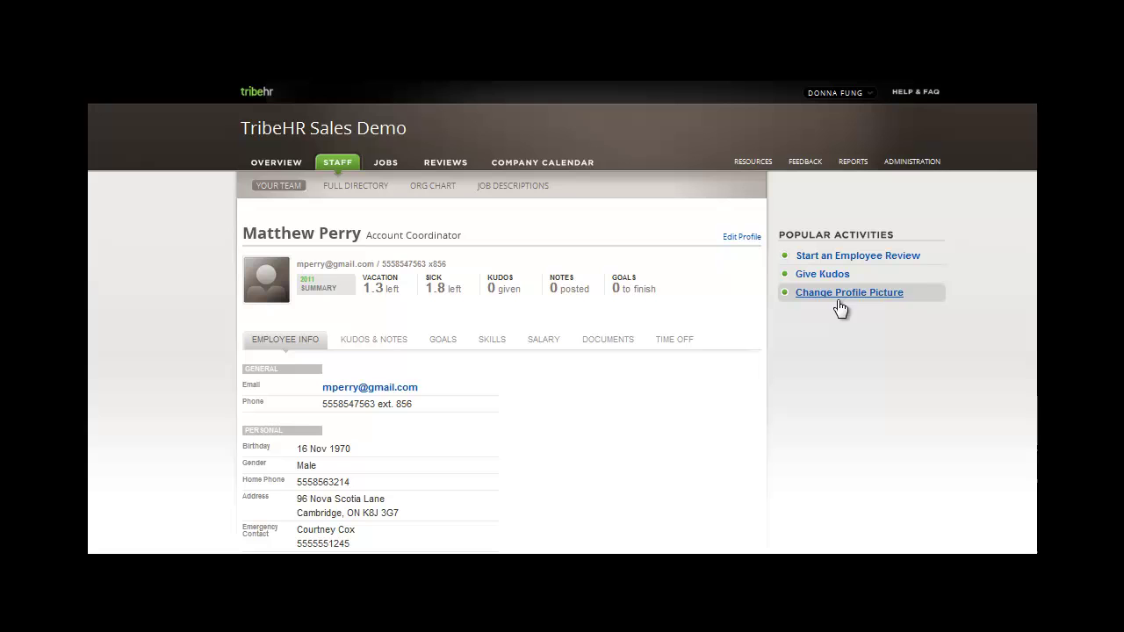
Give the employee kudos for doing a fabulous job on the presentation to the board, ending with "Keep it up!" in bold.
{"action": "left_click", "coordinate": [377, 341]}
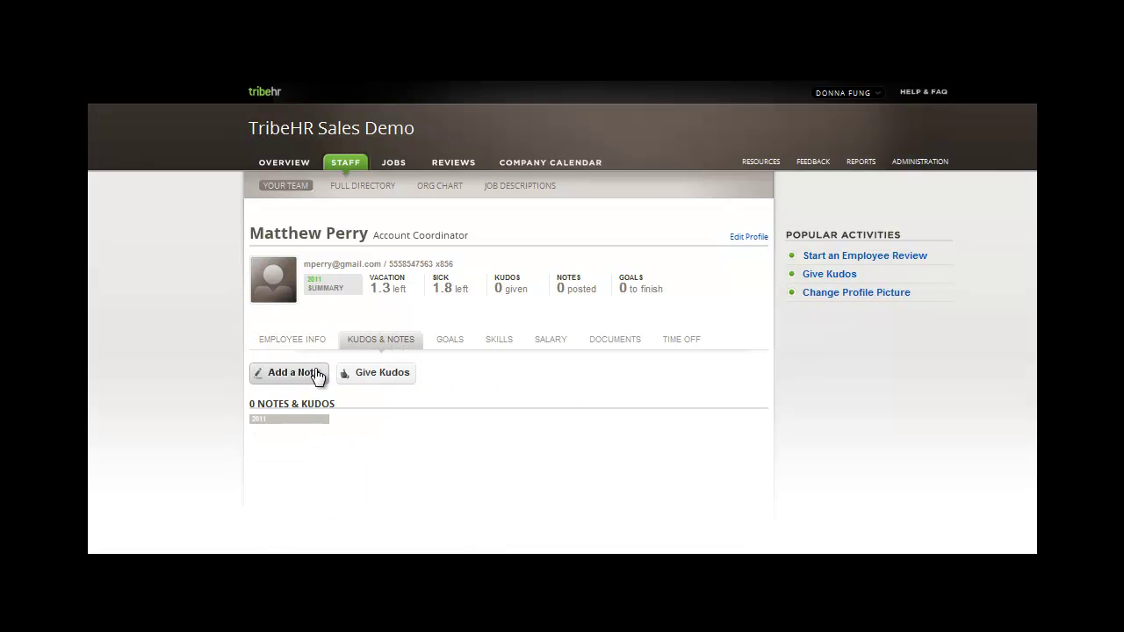
{"action": "left_click", "coordinate": [381, 376]}
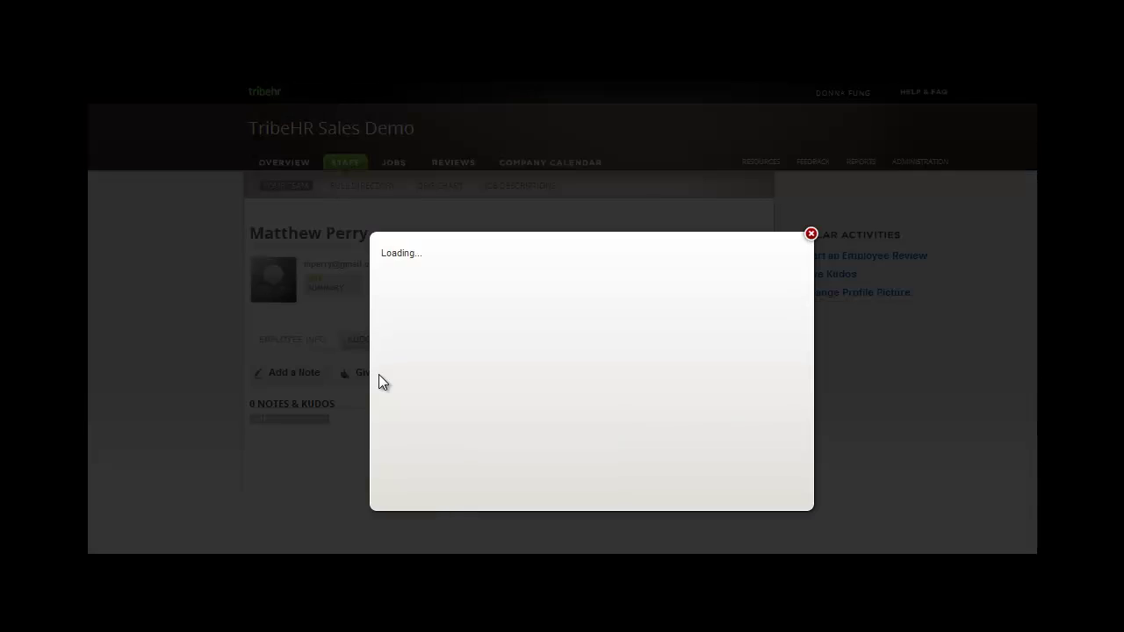
{"action": "left_click", "coordinate": [485, 349]}
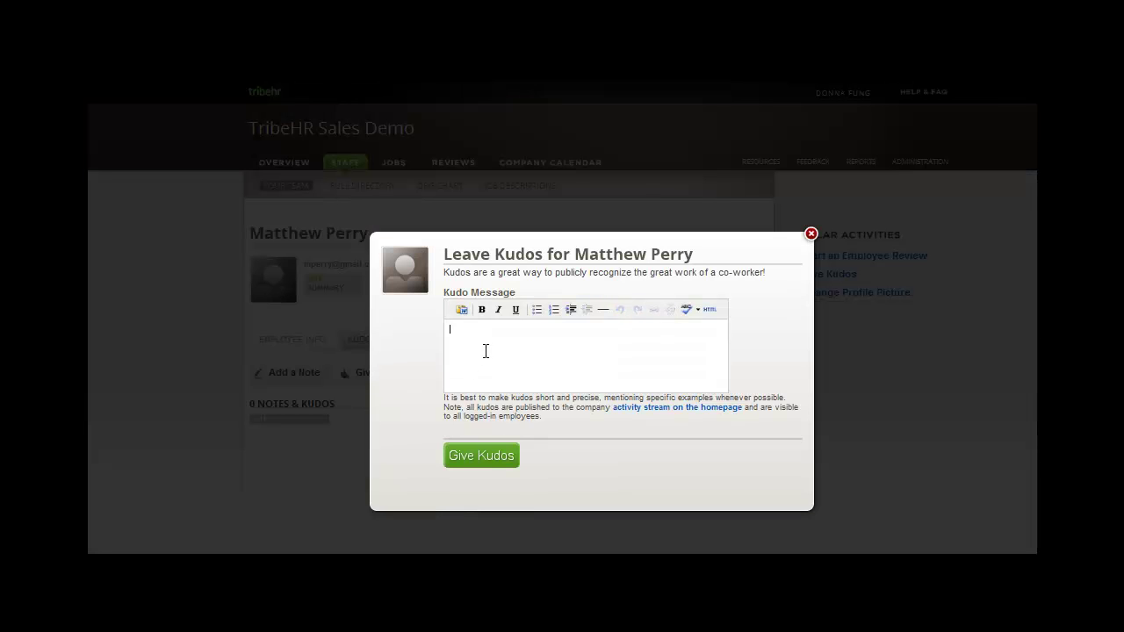
{"action": "type", "text": "Way to do a fabulous job on that presentation to the board, Matthew! Keep it up!"}
{"action": "key", "text": "ctrl+b"}
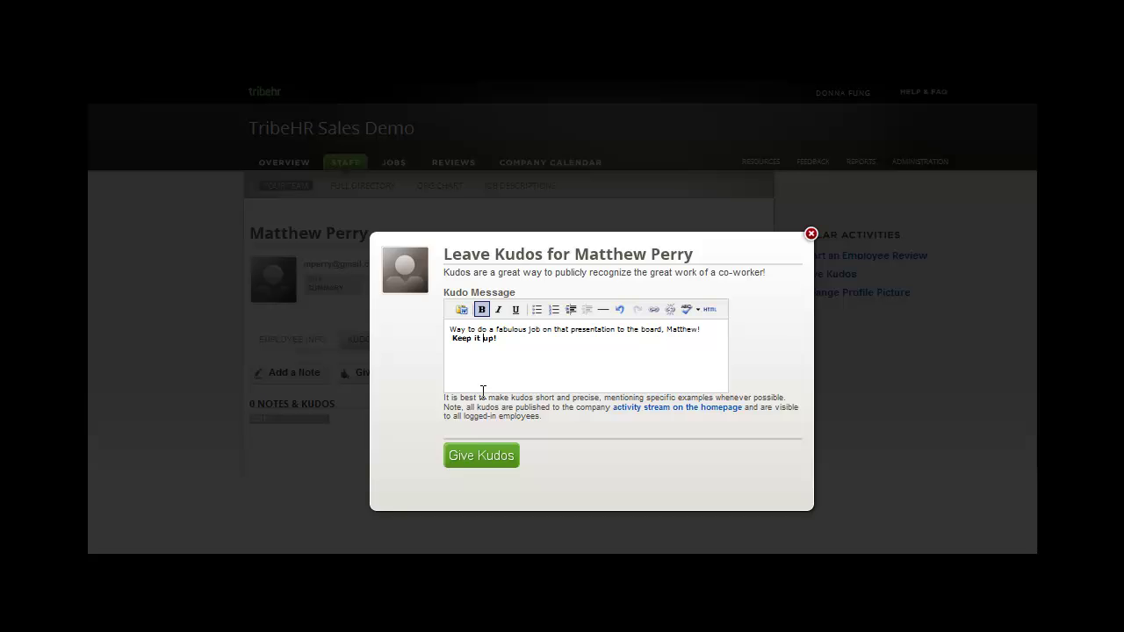
{"action": "left_click", "coordinate": [470, 466]}
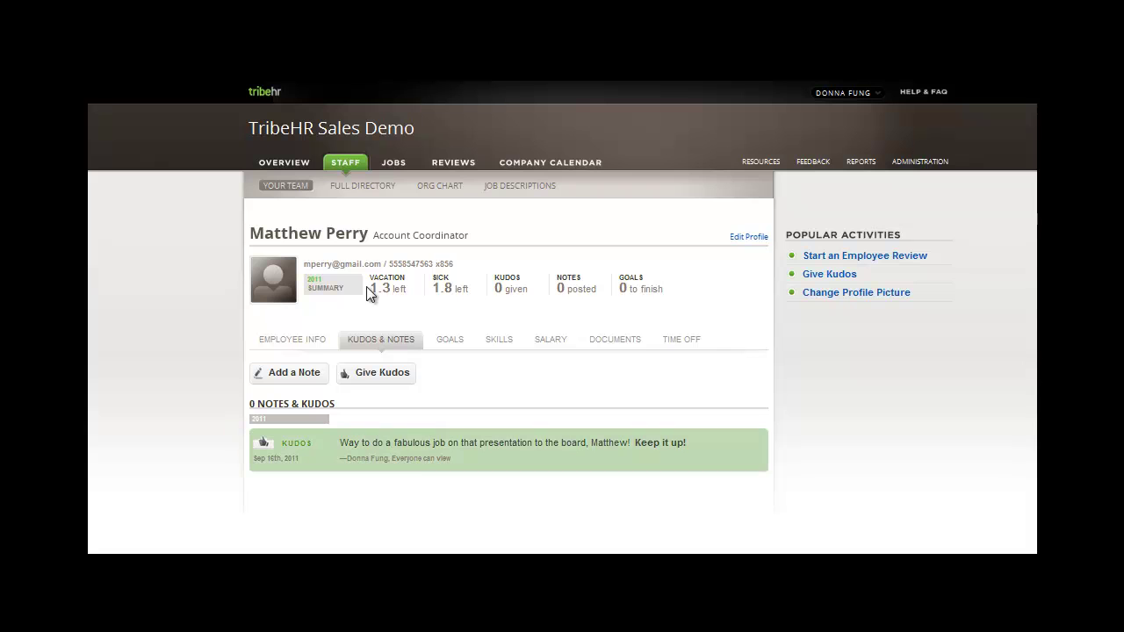
Open the Overview separately and save an Employee & Manager note asking the employee to include the Infomate contact when delivering the presentation report.
{"action": "right_click", "coordinate": [296, 167]}
{"action": "left_click", "coordinate": [326, 170]}
{"action": "left_click", "coordinate": [306, 375]}
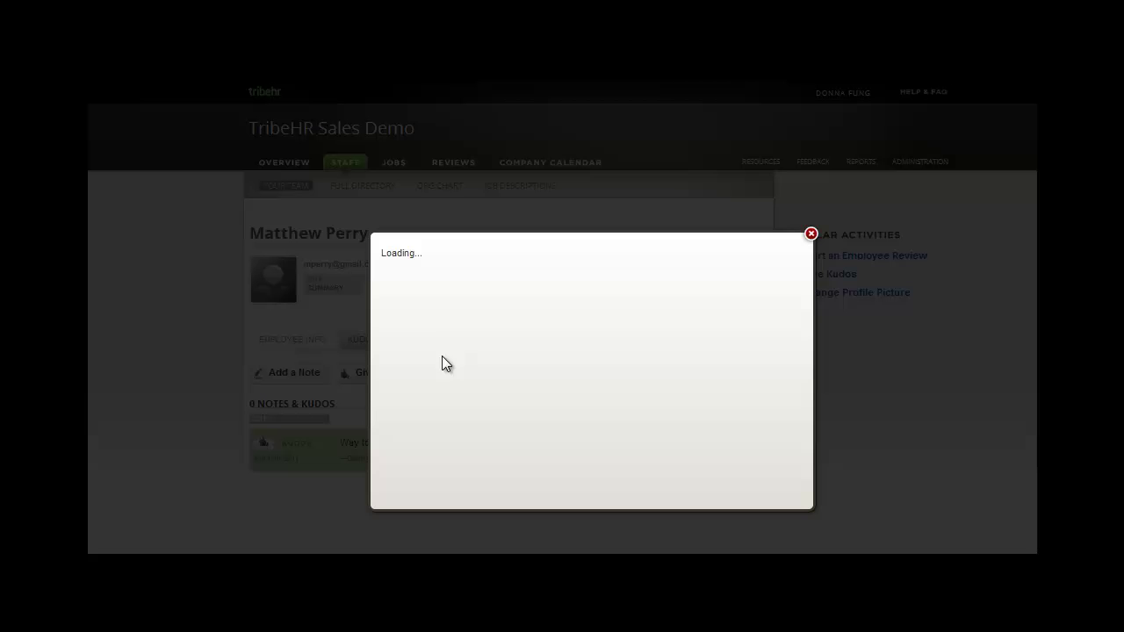
{"action": "left_click", "coordinate": [500, 294]}
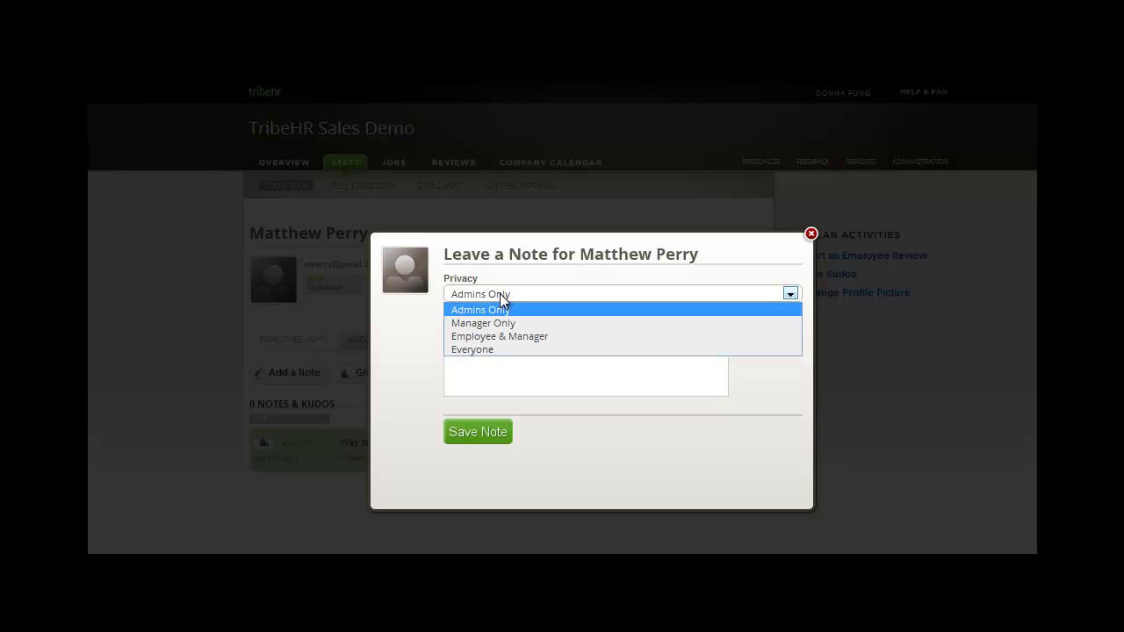
{"action": "left_click", "coordinate": [548, 336]}
{"action": "type", "text": "Matthew - make sure when you deliver the report from your presentation, you include Rick from Infomate."}
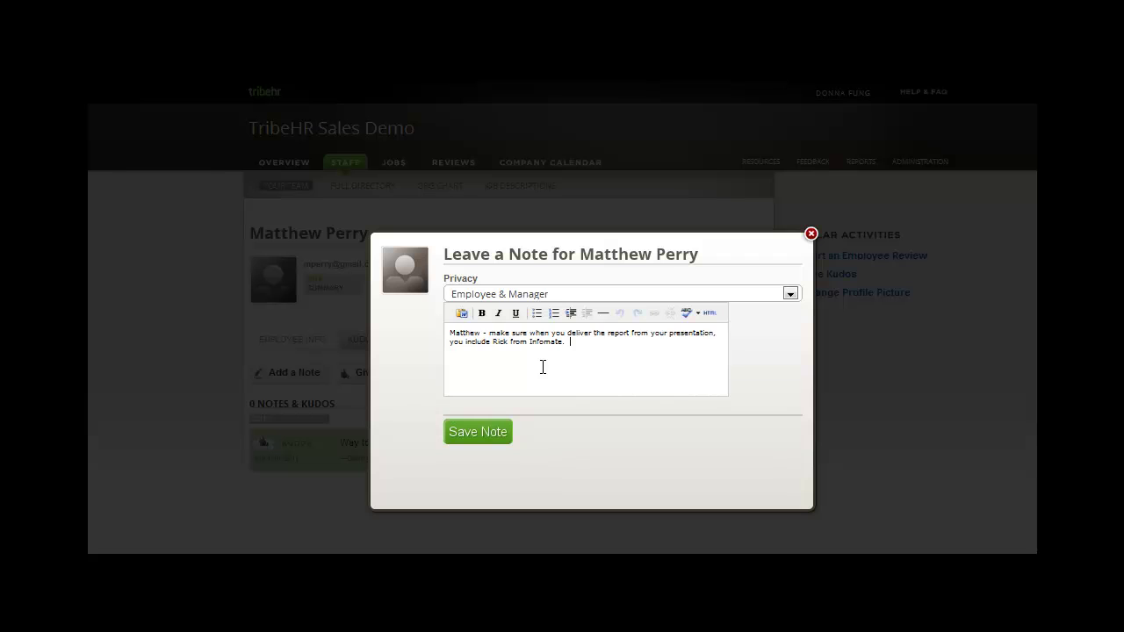
{"action": "left_click", "coordinate": [485, 431]}
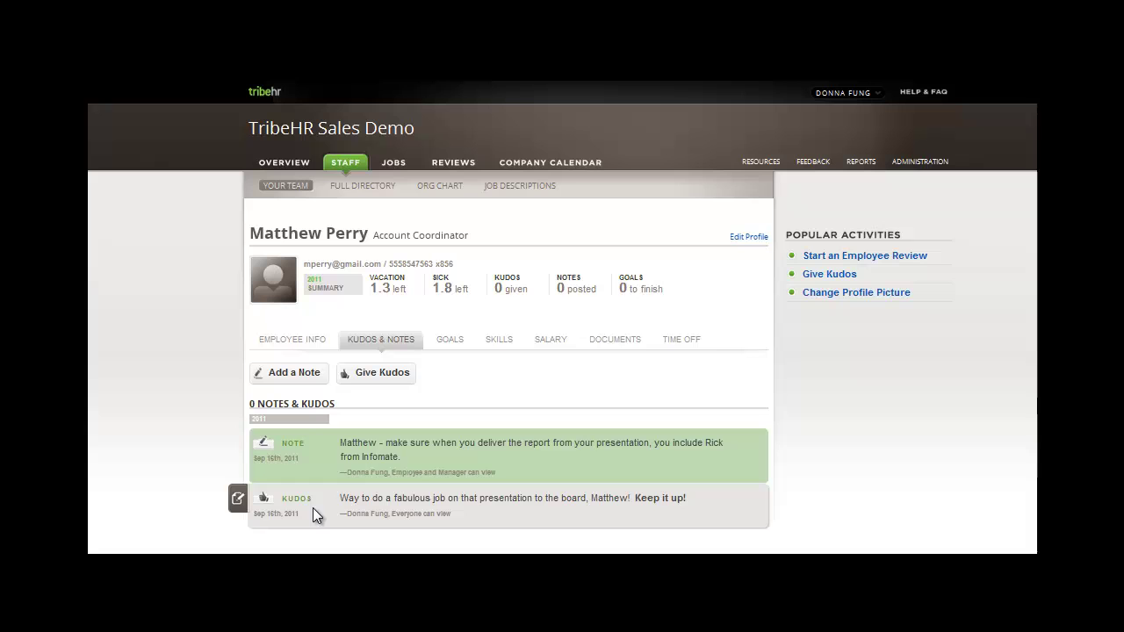
Check who can view the kudos and the note, and look through the company news and activities on the Overview page.
{"action": "left_click_drag", "start_coordinate": [396, 517], "coordinate": [452, 515]}
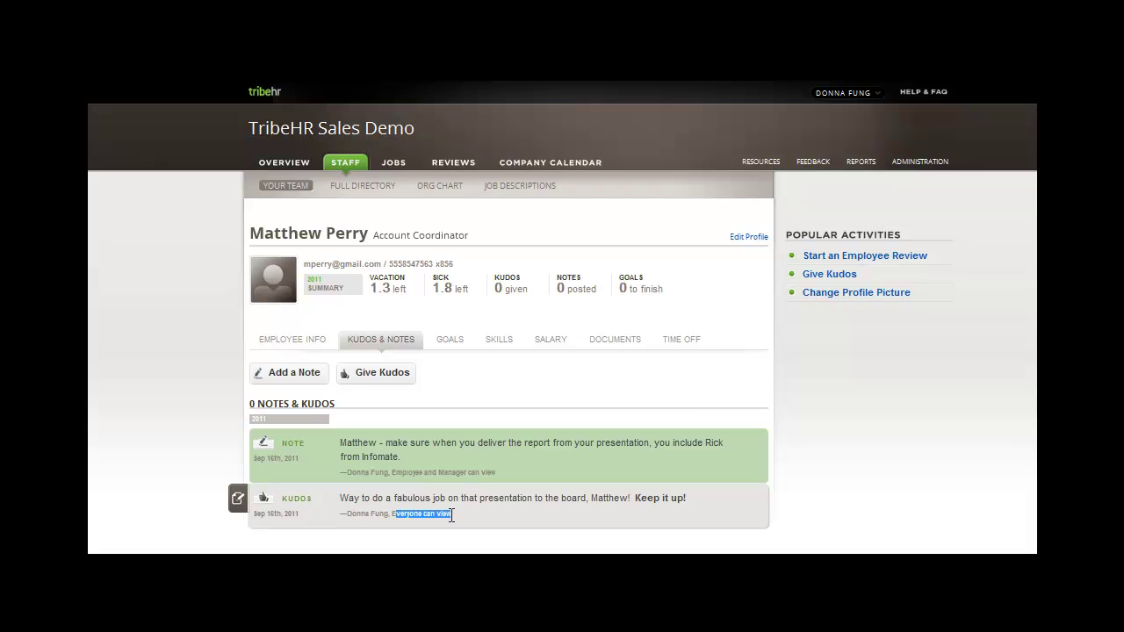
{"action": "left_click_drag", "start_coordinate": [388, 472], "coordinate": [501, 471]}
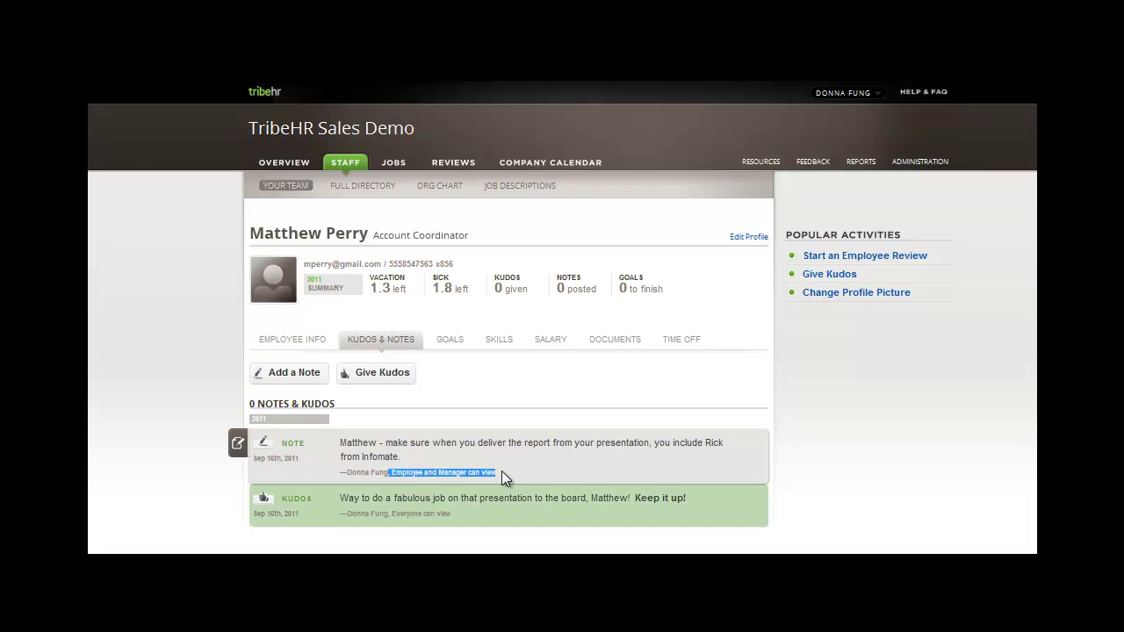
{"action": "left_click", "coordinate": [503, 471]}
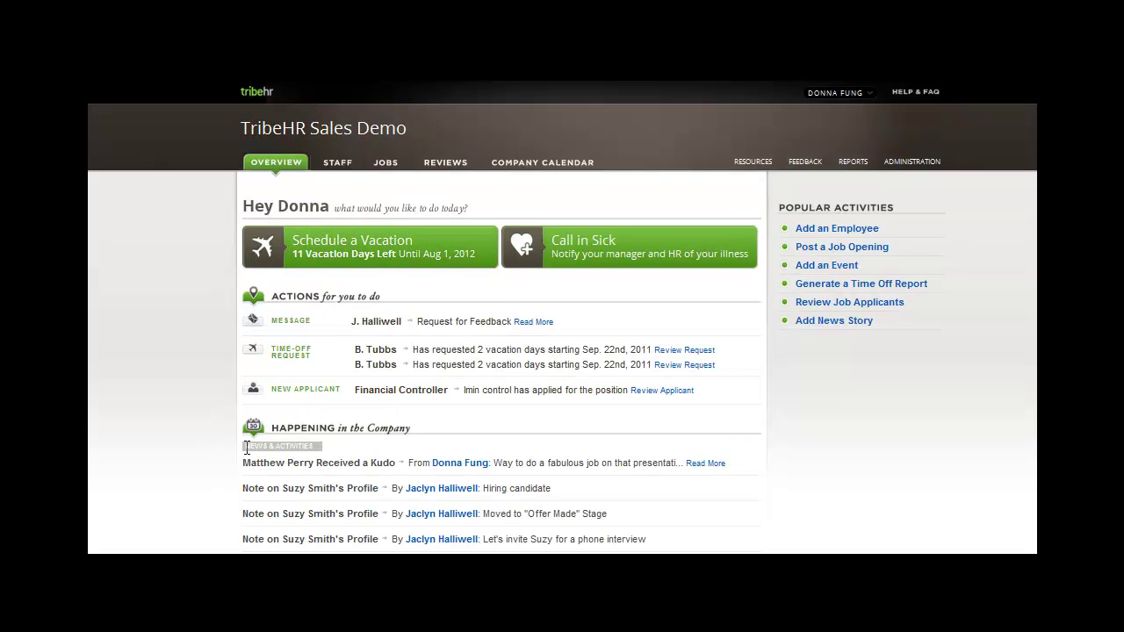
{"action": "scroll", "coordinate": [246, 450], "scroll_direction": "down", "scroll_amount": 1}
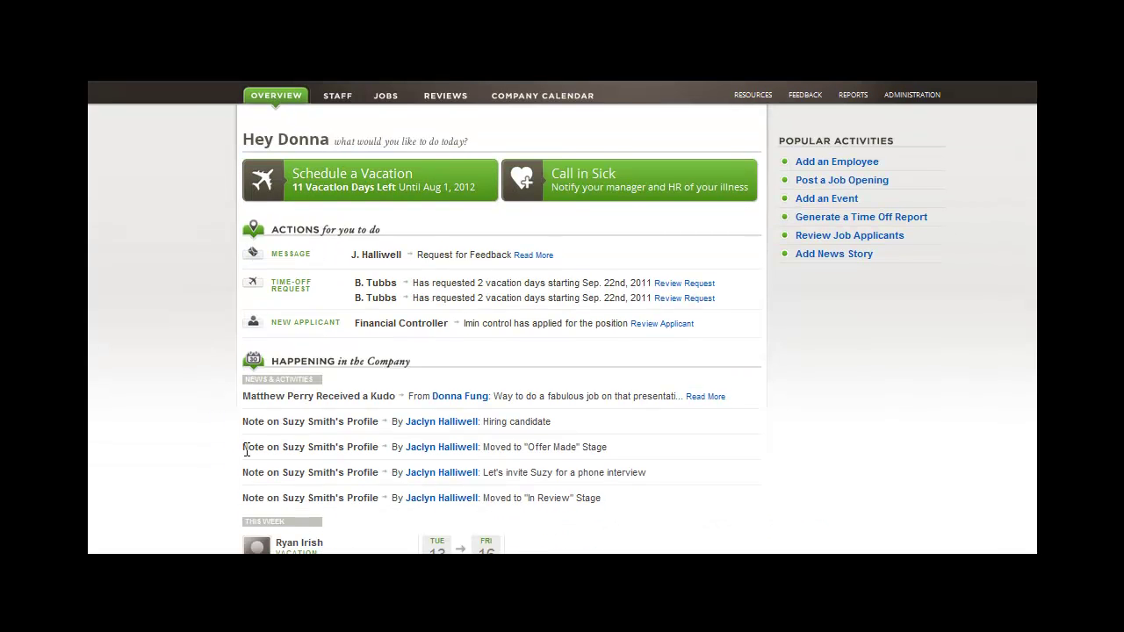
{"action": "left_click", "coordinate": [647, 380]}
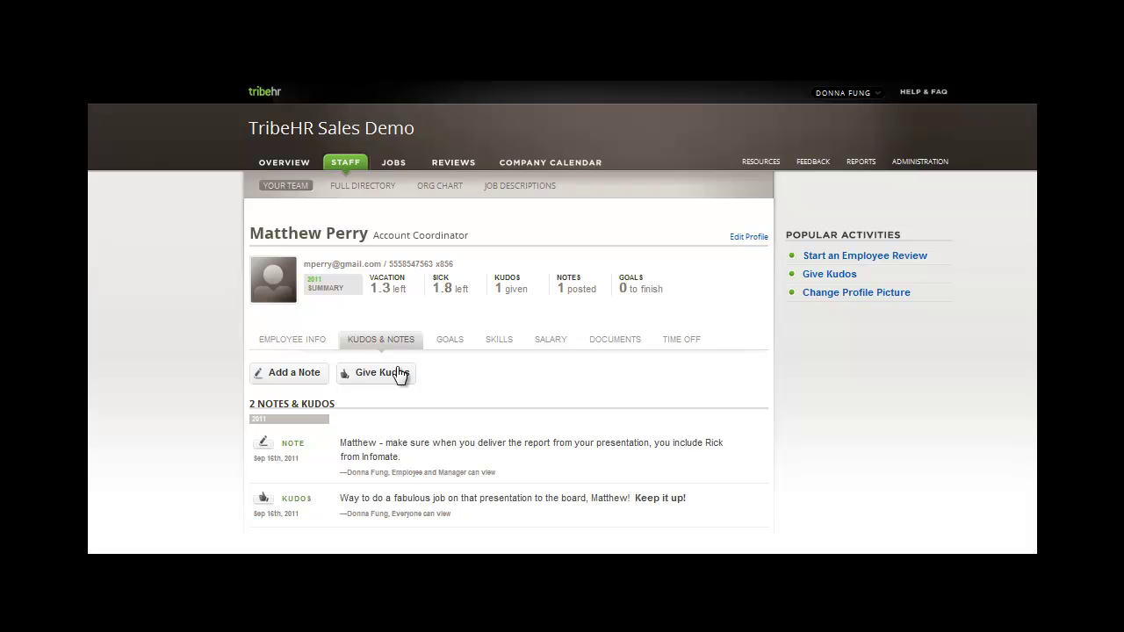
Add the goal "Climb Mount Everest in 2012! With my dog." to the employee's profile with Everyone privacy, and mark it complete.
{"action": "left_click", "coordinate": [451, 334]}
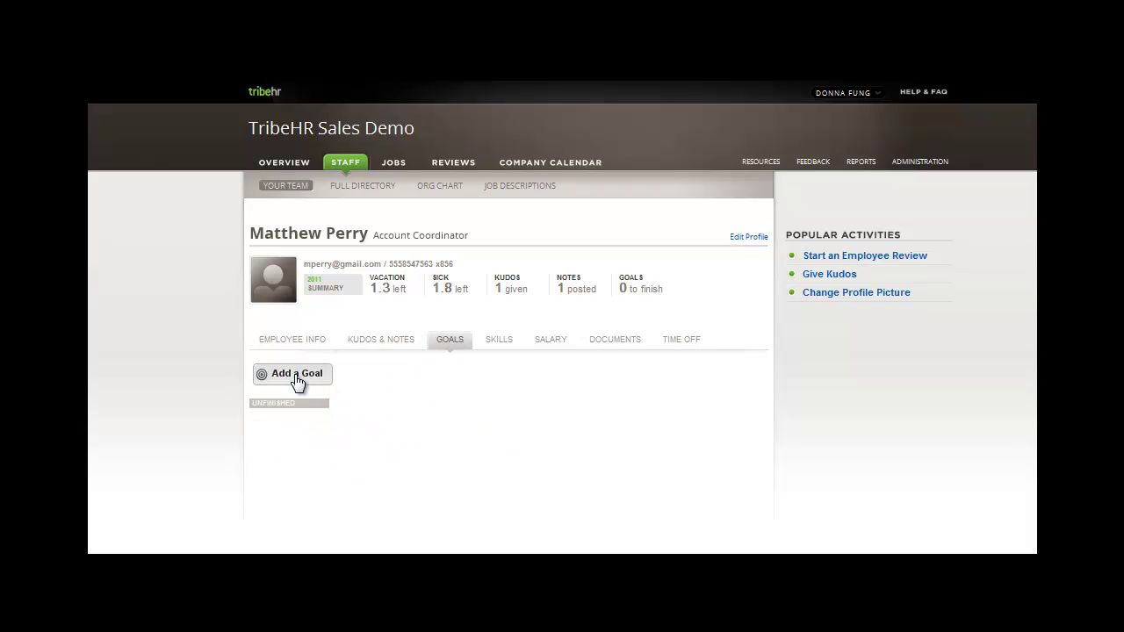
{"action": "left_click", "coordinate": [295, 375]}
{"action": "left_click", "coordinate": [487, 316]}
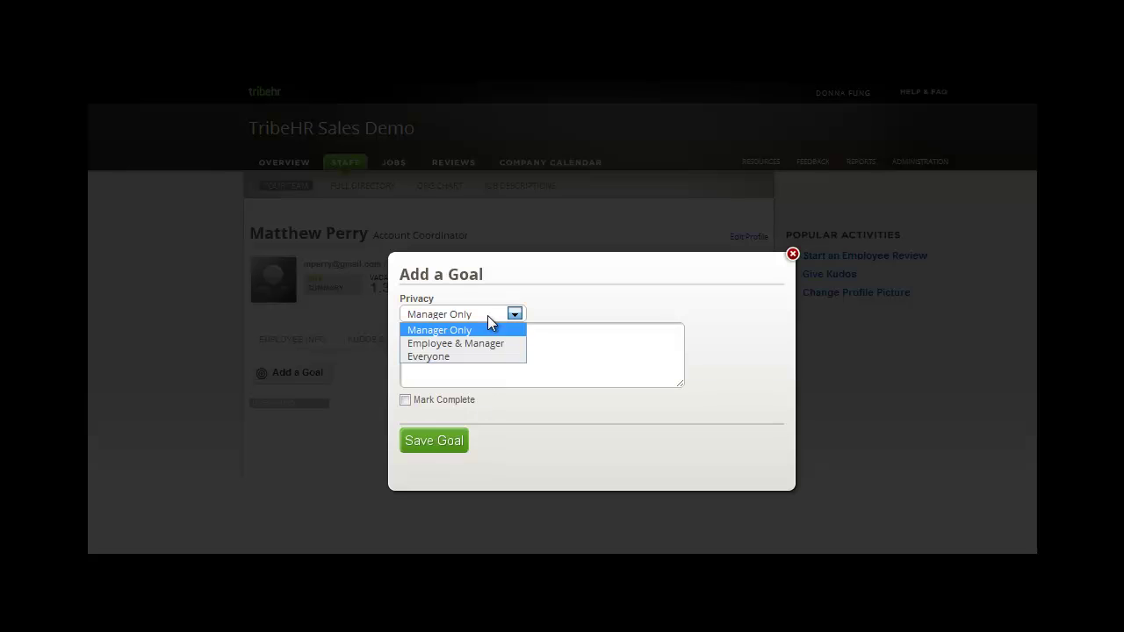
{"action": "left_click", "coordinate": [489, 356]}
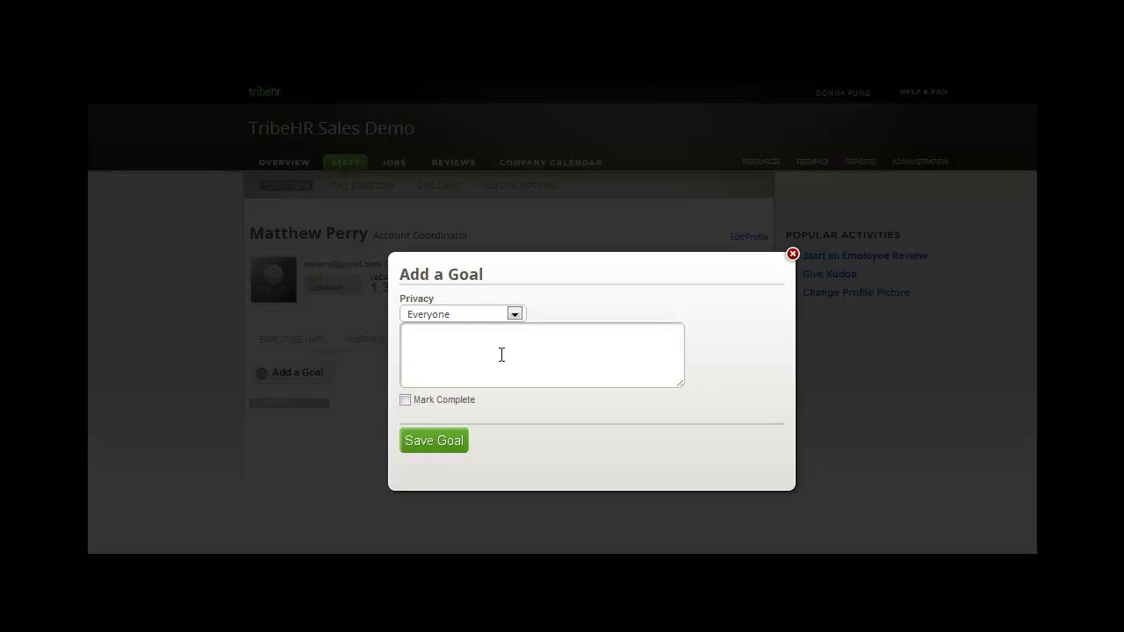
{"action": "type", "text": "Climb Mount Everest in 2012!  With my dog."}
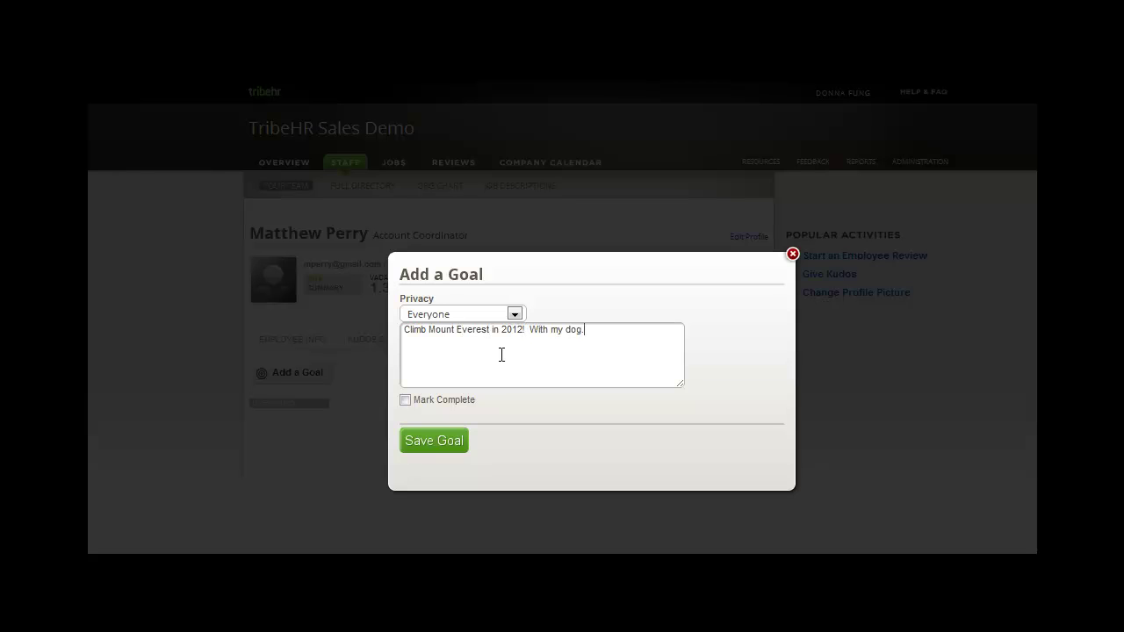
{"action": "left_click", "coordinate": [430, 441]}
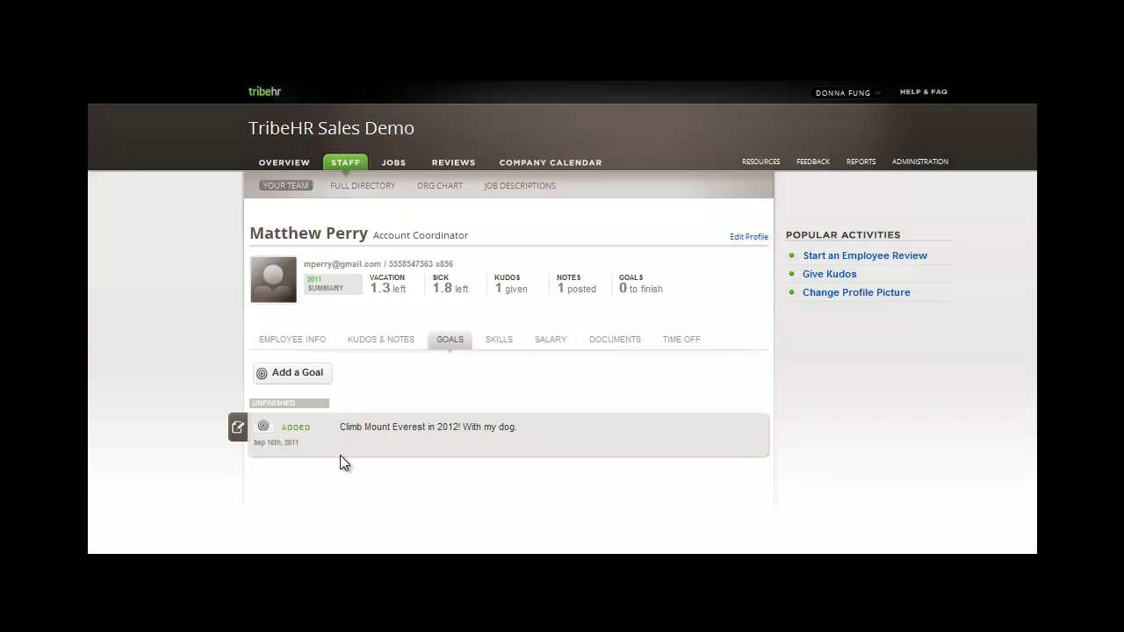
{"action": "left_click", "coordinate": [239, 428]}
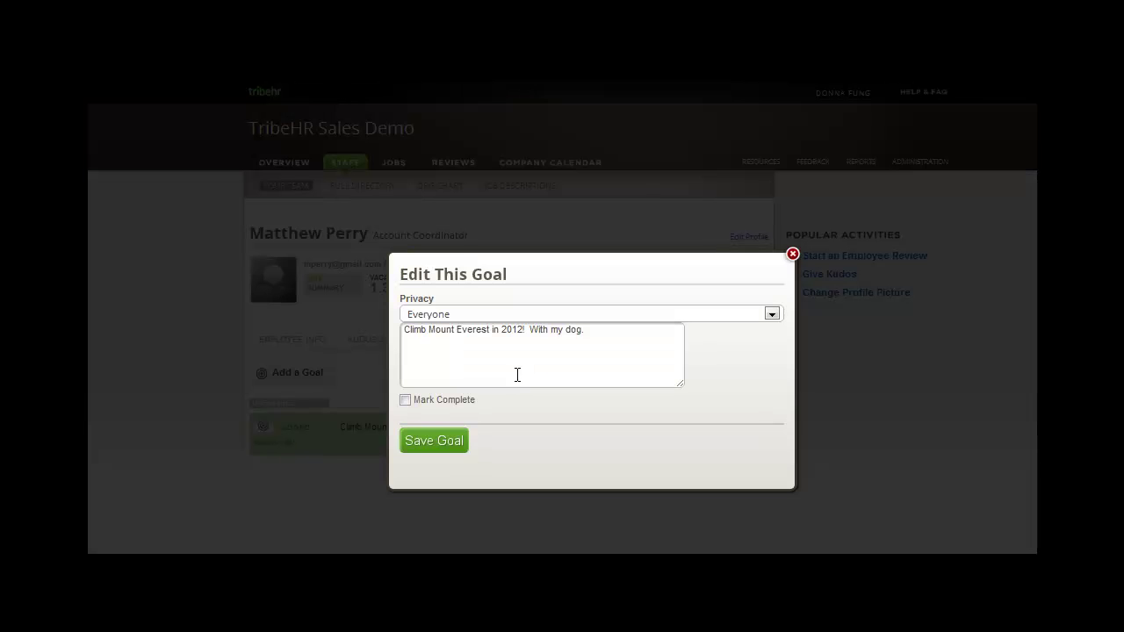
{"action": "left_click", "coordinate": [427, 441]}
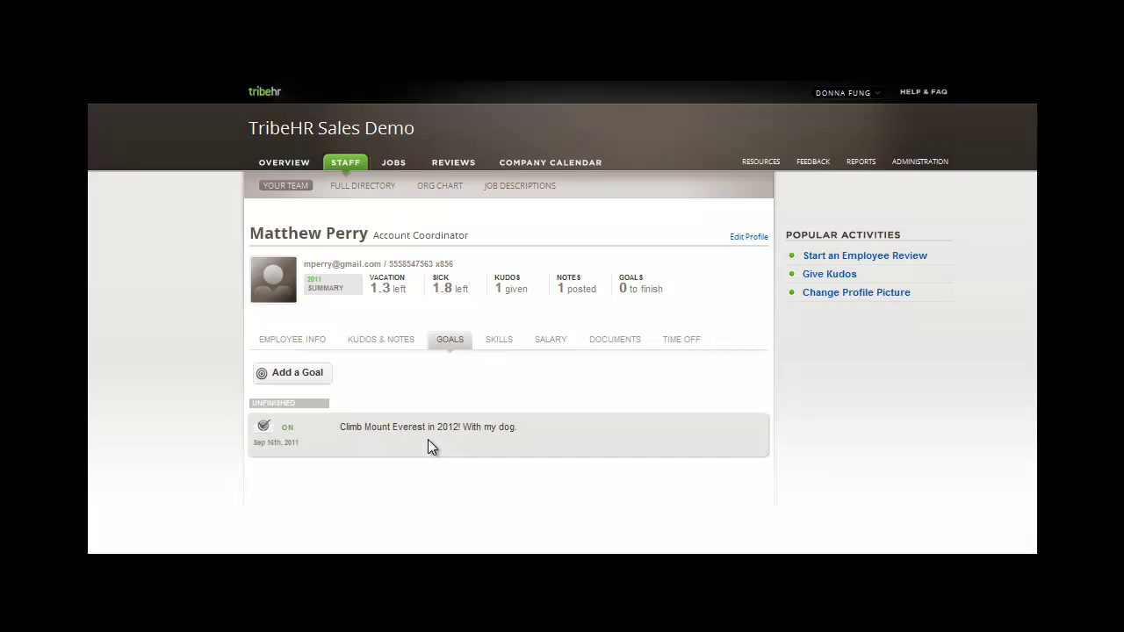
Add the PHP Programming skill to the employee's profile, rated about three quarters of the way from Novice to Expert.
{"action": "left_click", "coordinate": [506, 344]}
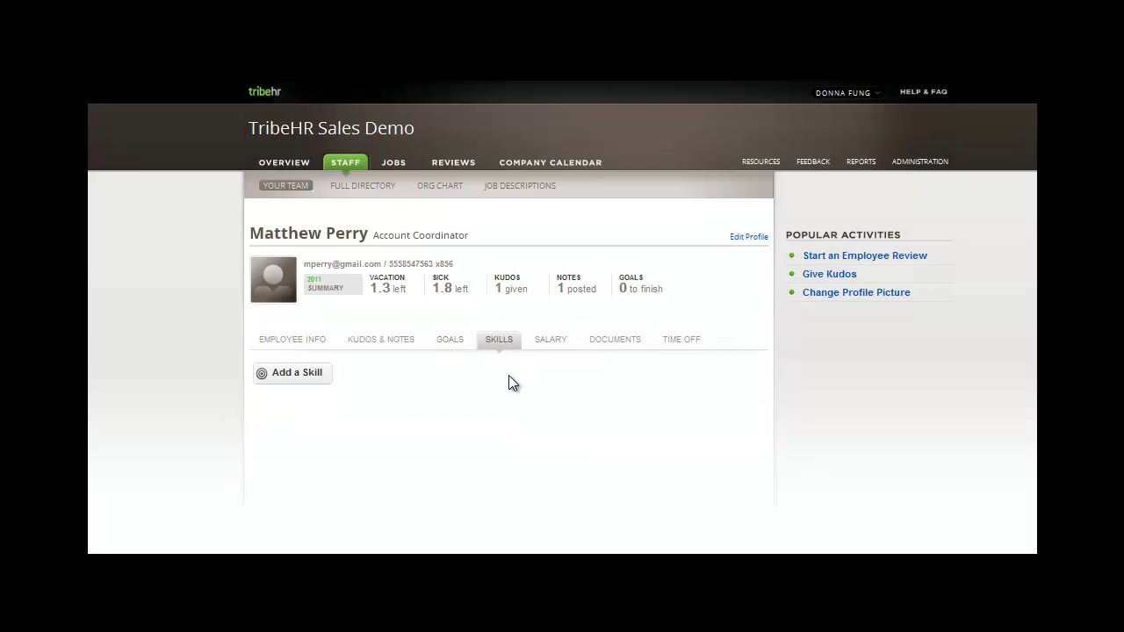
{"action": "left_click", "coordinate": [325, 374]}
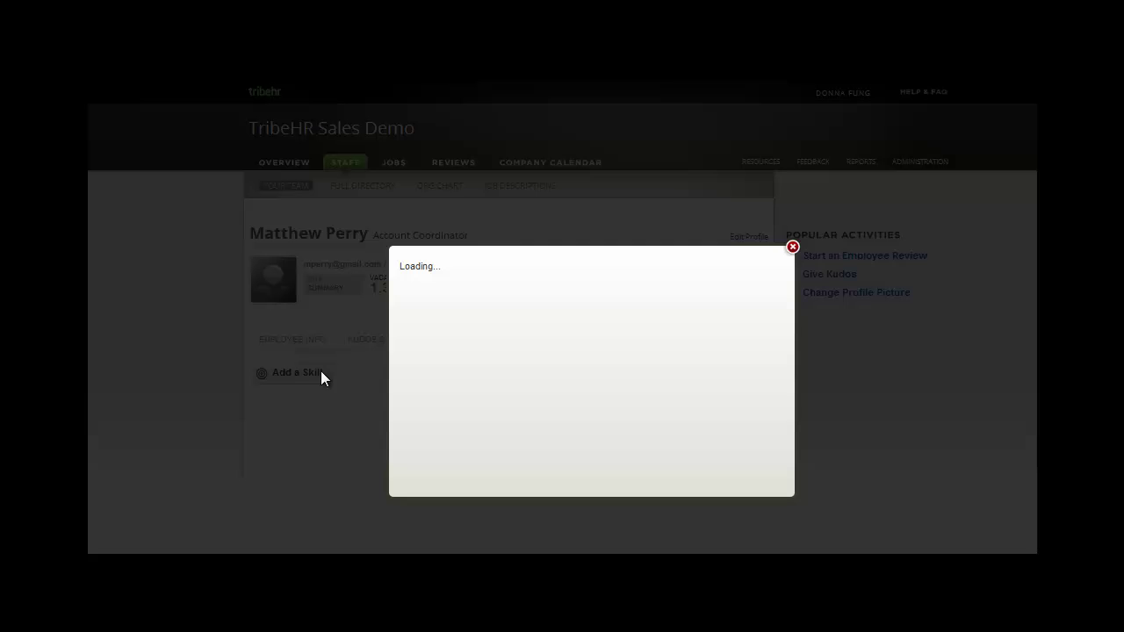
{"action": "left_click", "coordinate": [771, 302]}
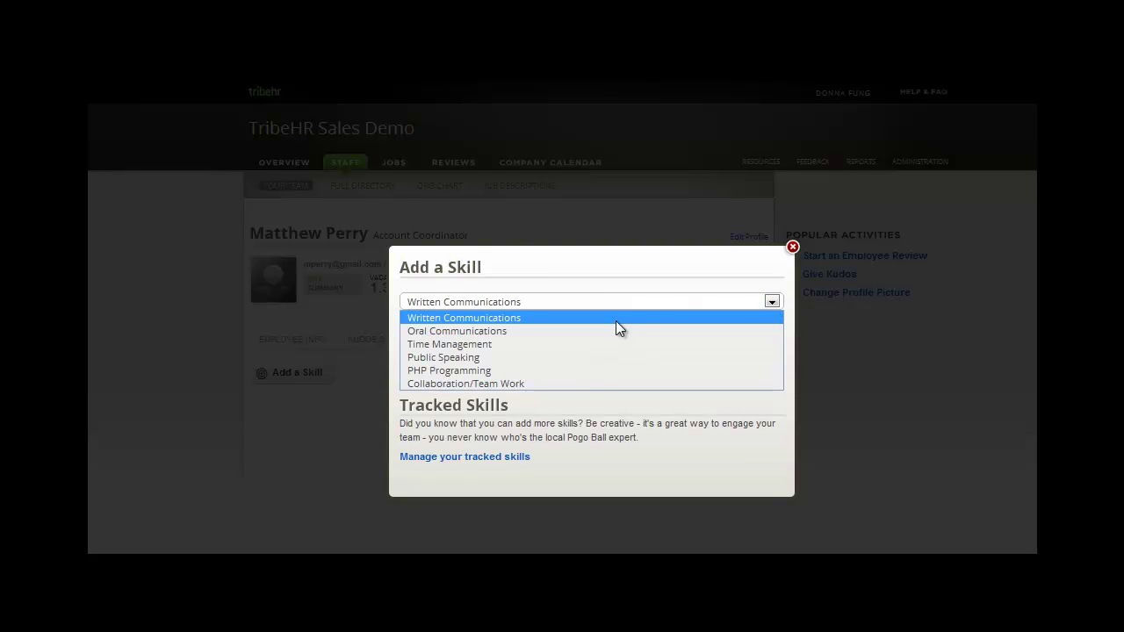
{"action": "left_click", "coordinate": [570, 371]}
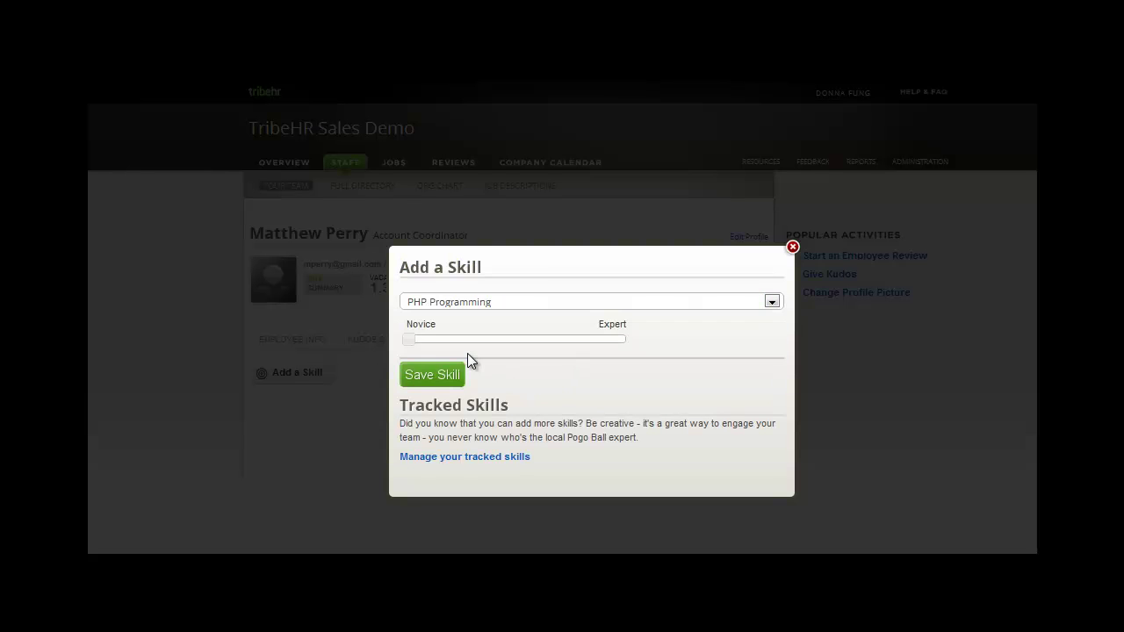
{"action": "left_click_drag", "start_coordinate": [410, 340], "coordinate": [546, 343]}
{"action": "right_click", "coordinate": [465, 457]}
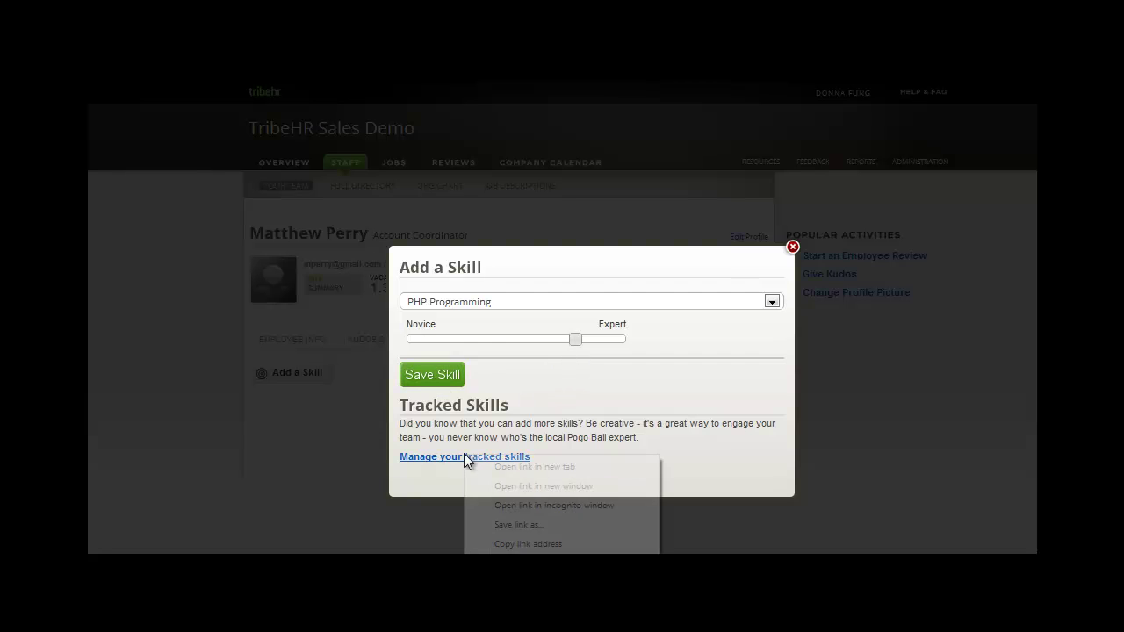
{"action": "key", "text": "Escape"}
{"action": "left_click", "coordinate": [424, 377]}
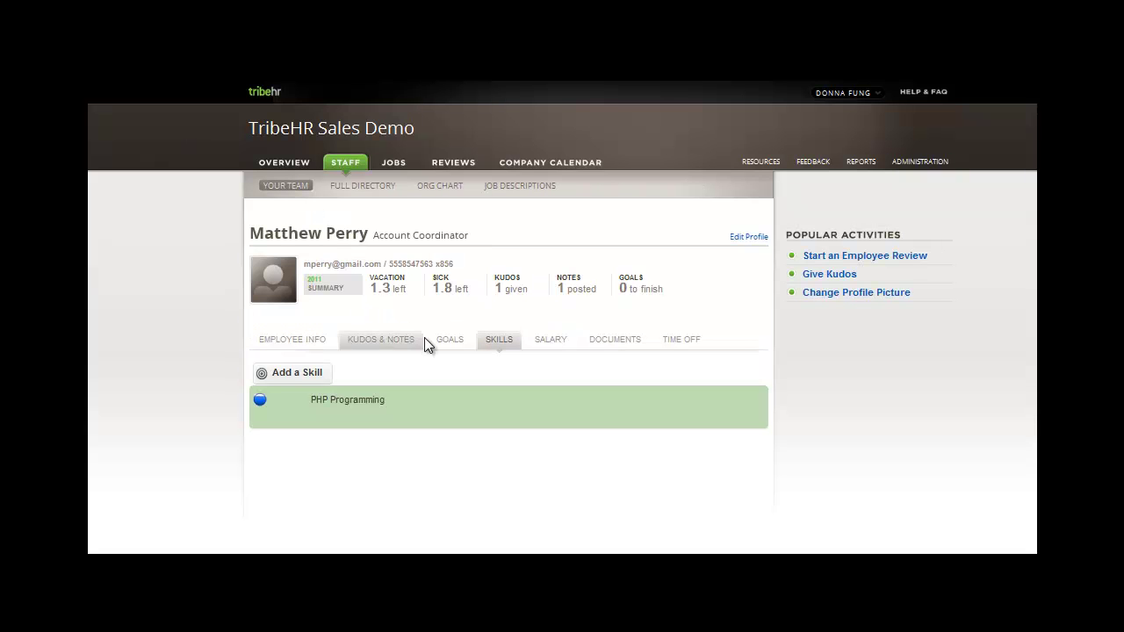
Check the employee's salary history, and examine the privacy and user file type options offered for uploading a document.
{"action": "left_click", "coordinate": [550, 337]}
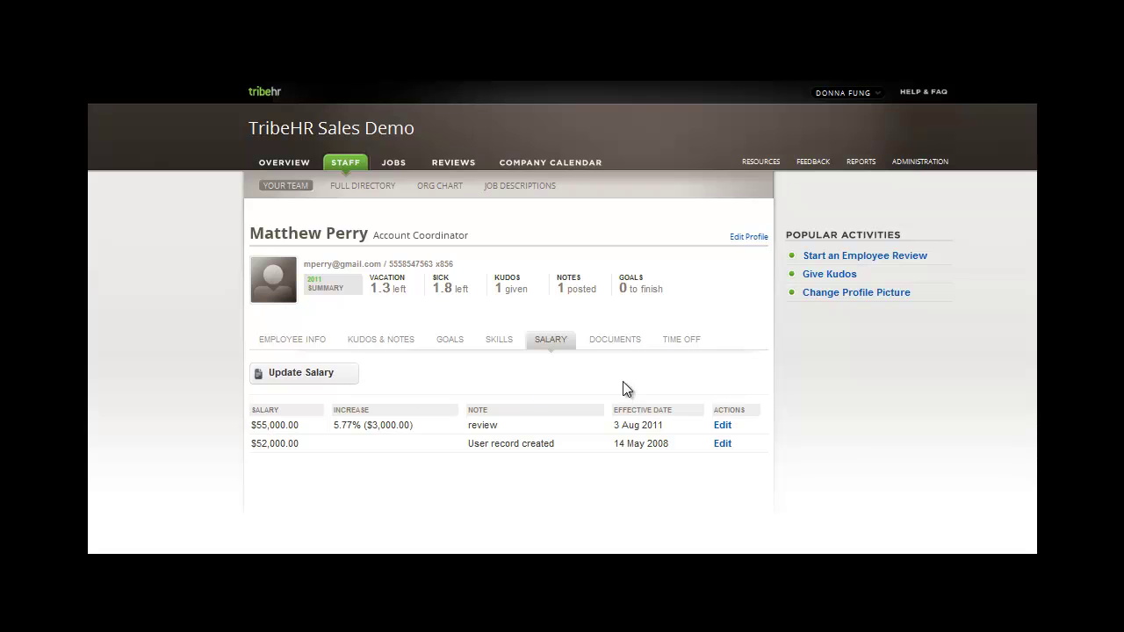
{"action": "left_click", "coordinate": [616, 340]}
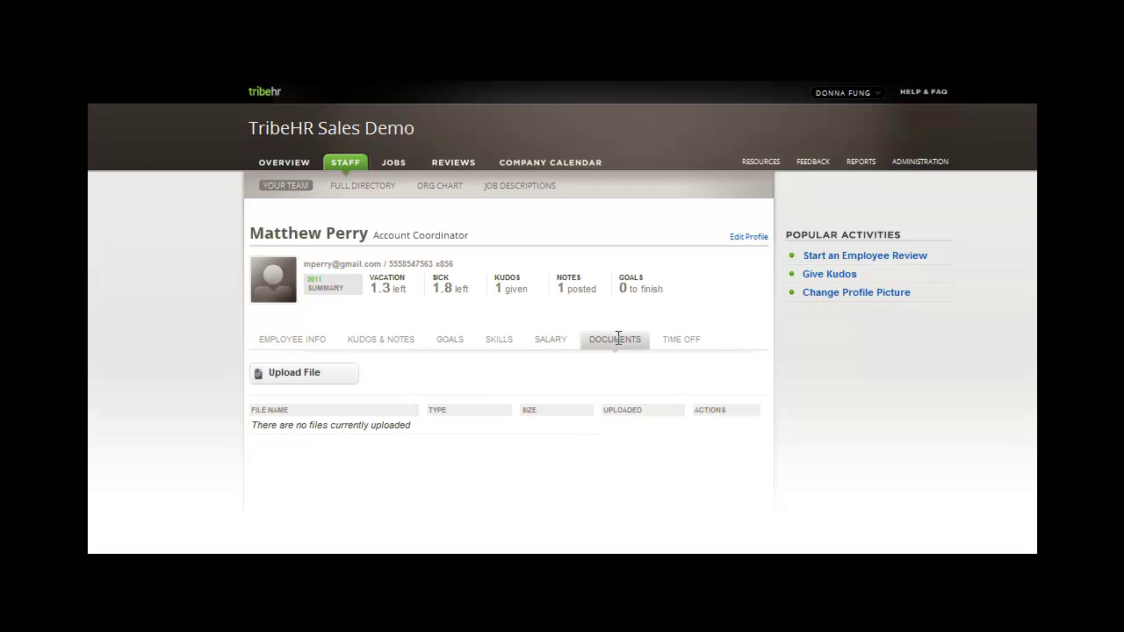
{"action": "left_click", "coordinate": [317, 373]}
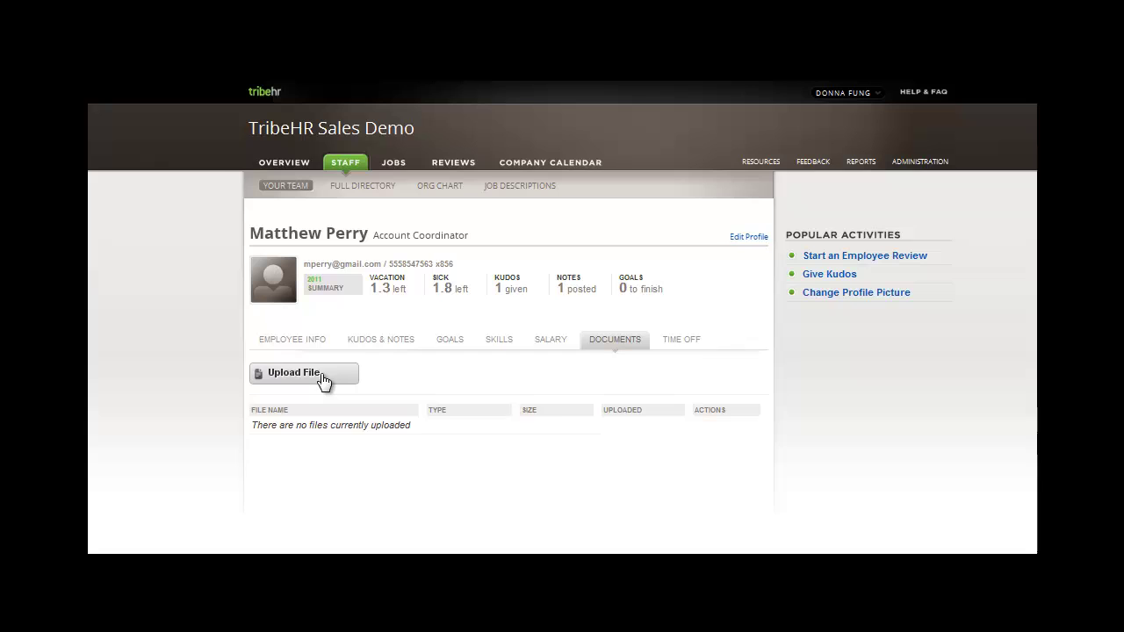
{"action": "left_click", "coordinate": [395, 438]}
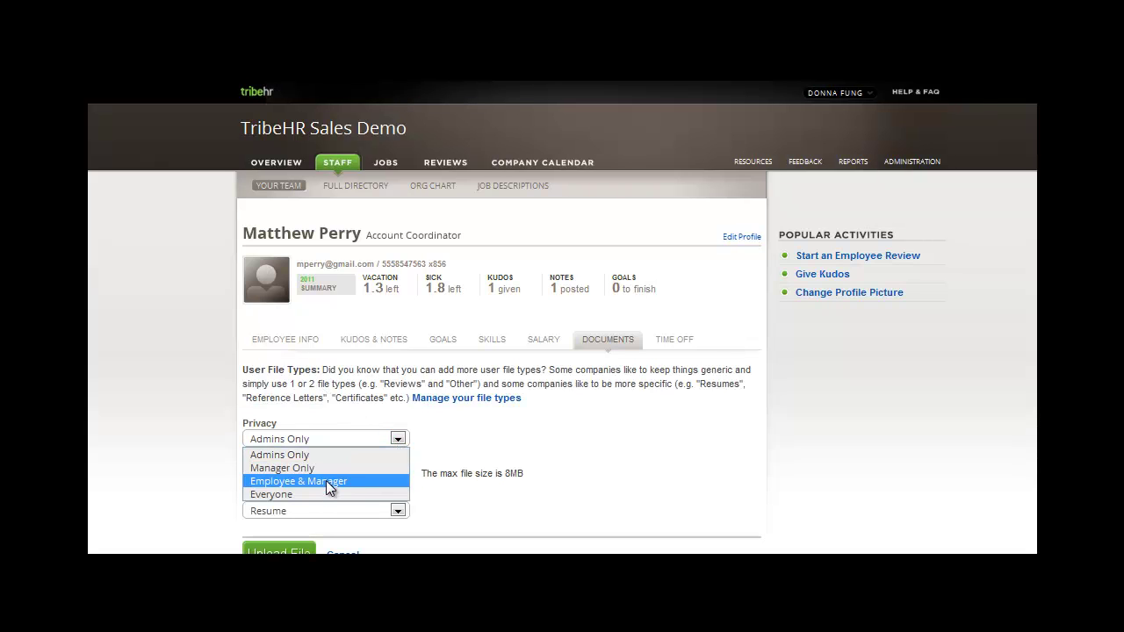
{"action": "left_click", "coordinate": [451, 467]}
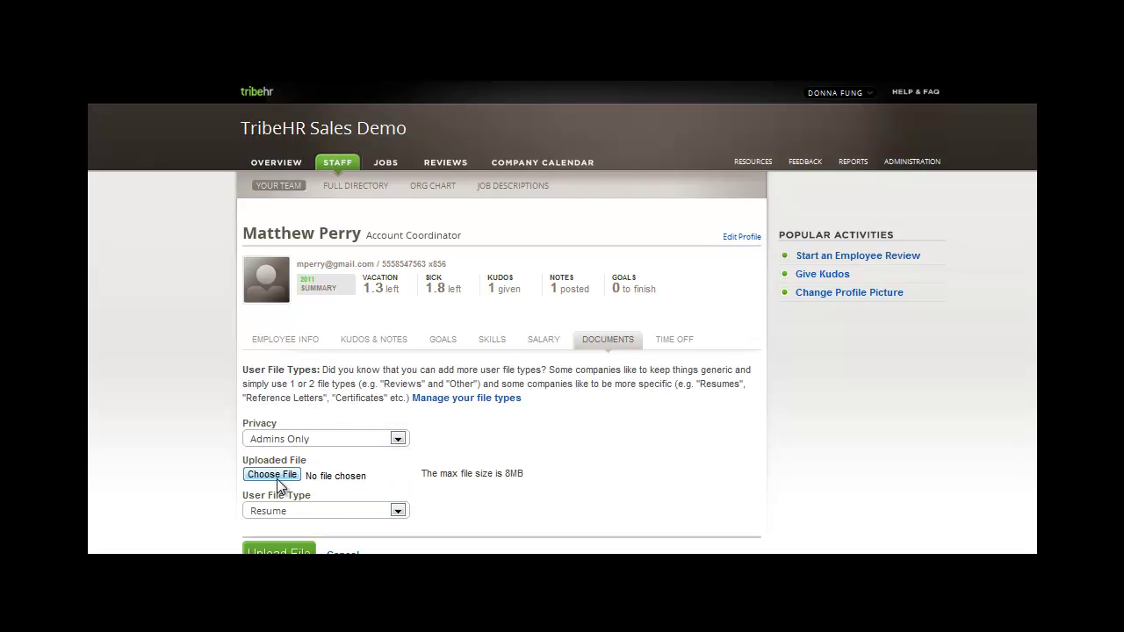
{"action": "left_click", "coordinate": [341, 509]}
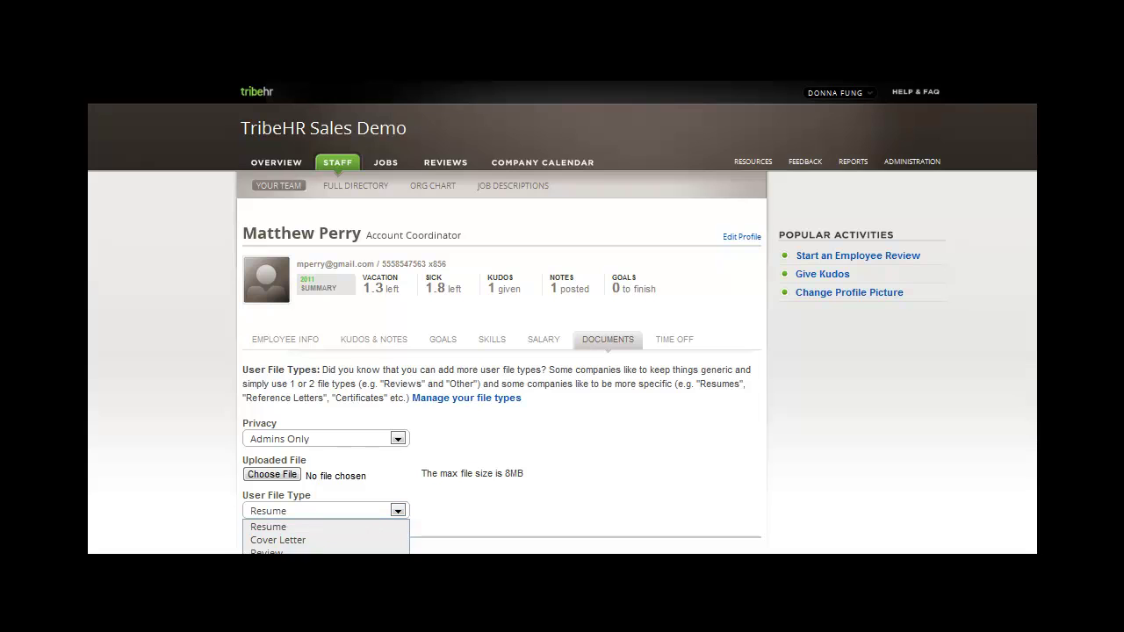
{"action": "left_click", "coordinate": [317, 483]}
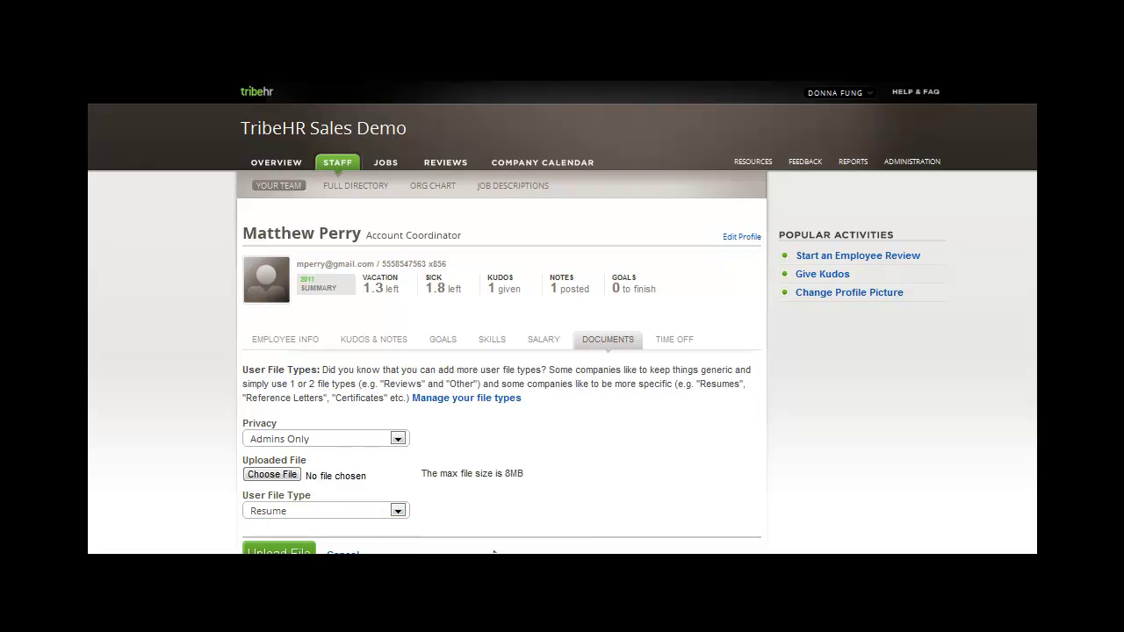
Check the employee's time off records for vacation, sick time and the other leave types through Days in Lieu.
{"action": "left_click", "coordinate": [680, 341]}
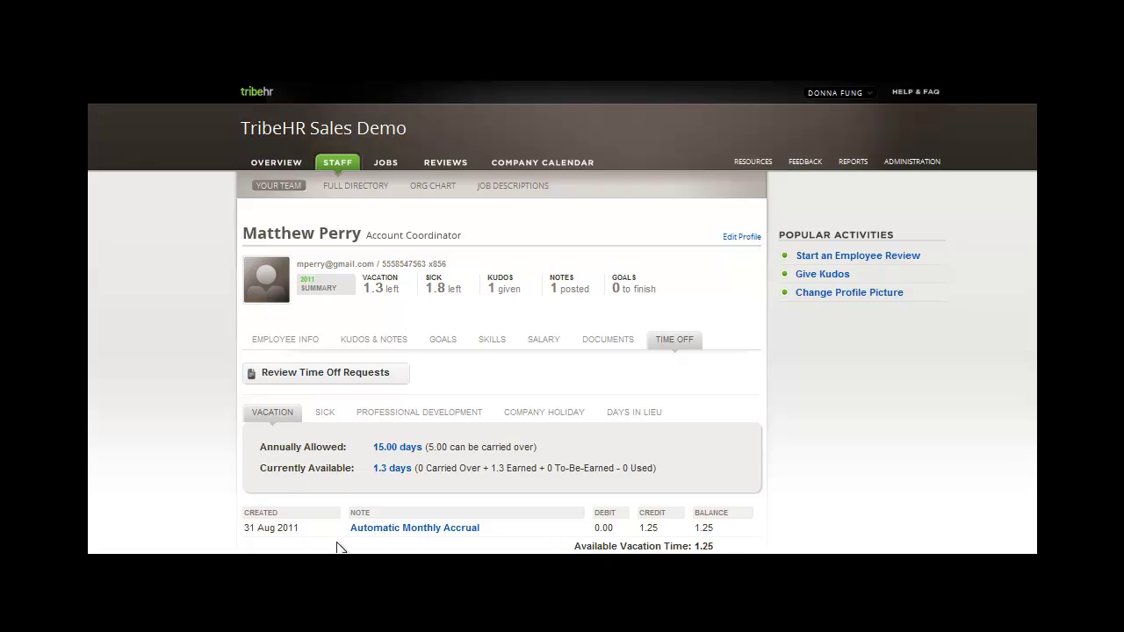
{"action": "left_click", "coordinate": [325, 414]}
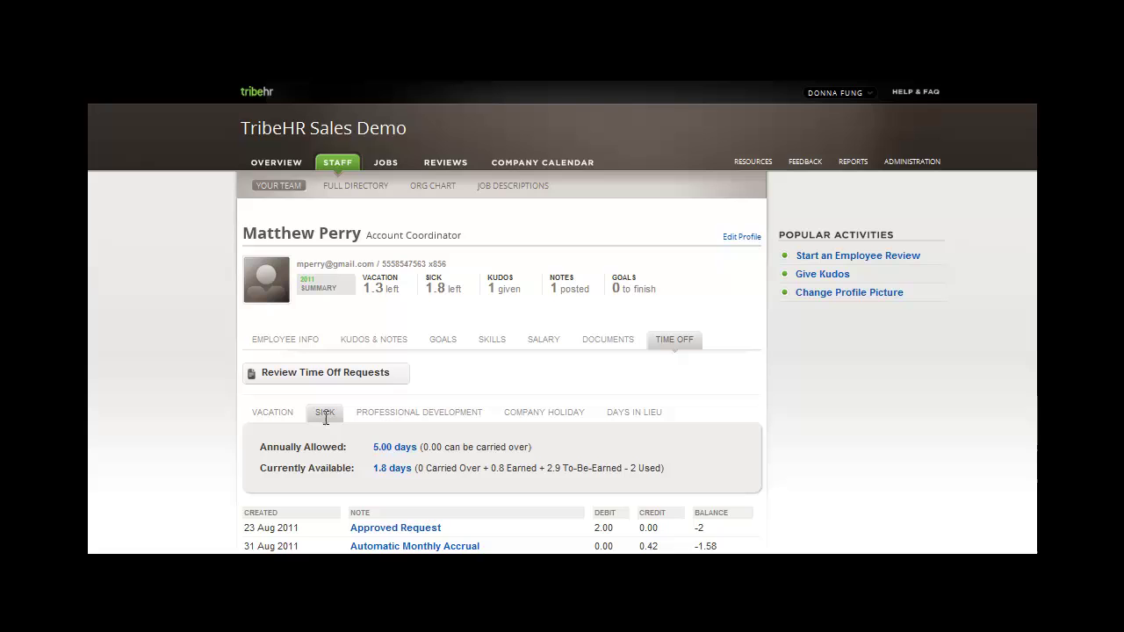
{"action": "scroll", "coordinate": [327, 425], "scroll_direction": "down", "scroll_amount": 1}
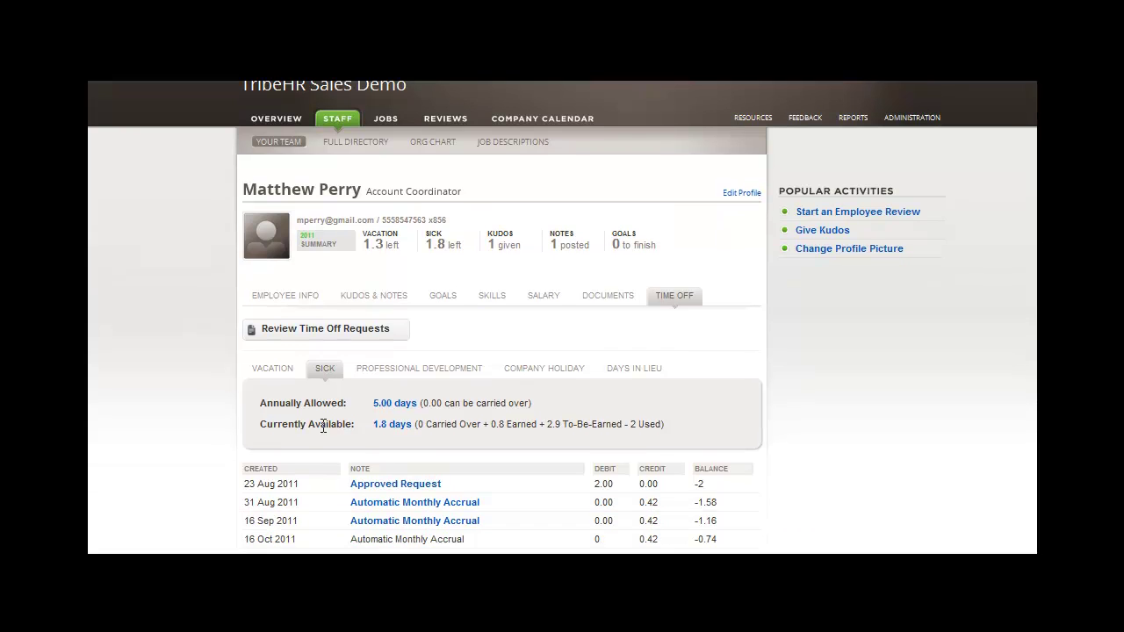
{"action": "left_click", "coordinate": [392, 369]}
{"action": "left_click", "coordinate": [527, 414]}
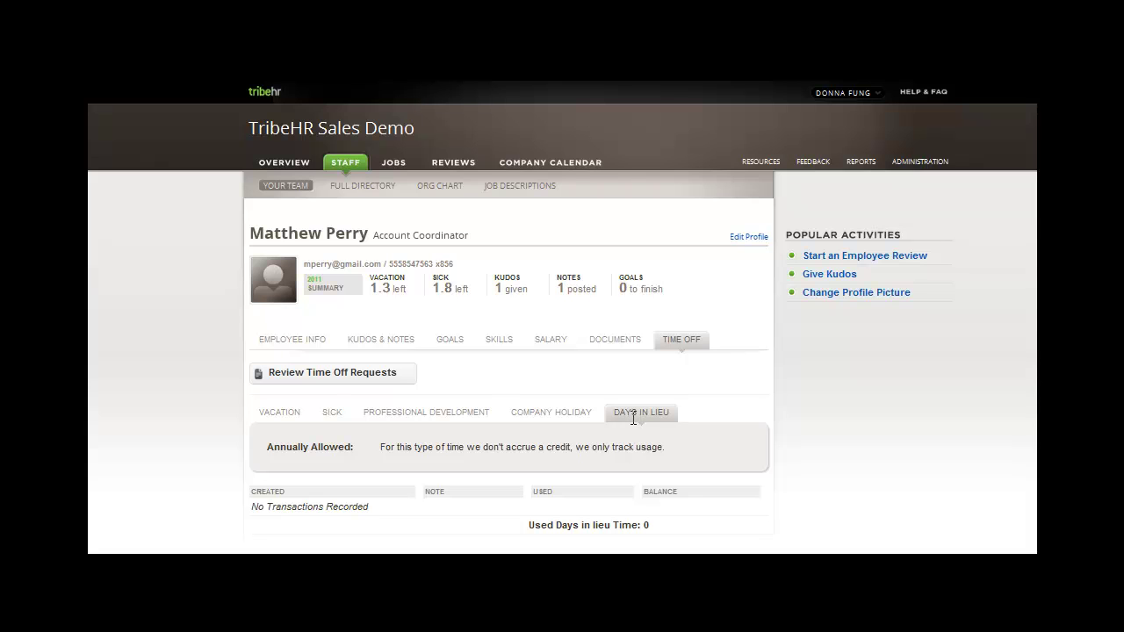
Look through the employee's general, personal and employment information and the admin-only options.
{"action": "left_click", "coordinate": [304, 341]}
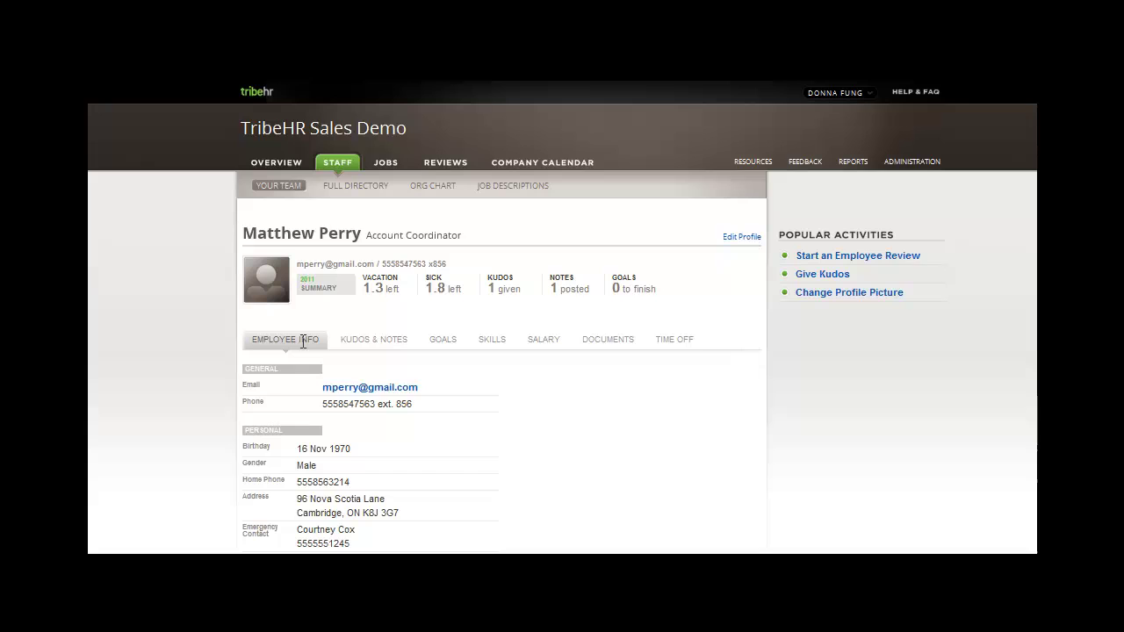
{"action": "scroll", "coordinate": [301, 341], "scroll_direction": "down", "scroll_amount": 3}
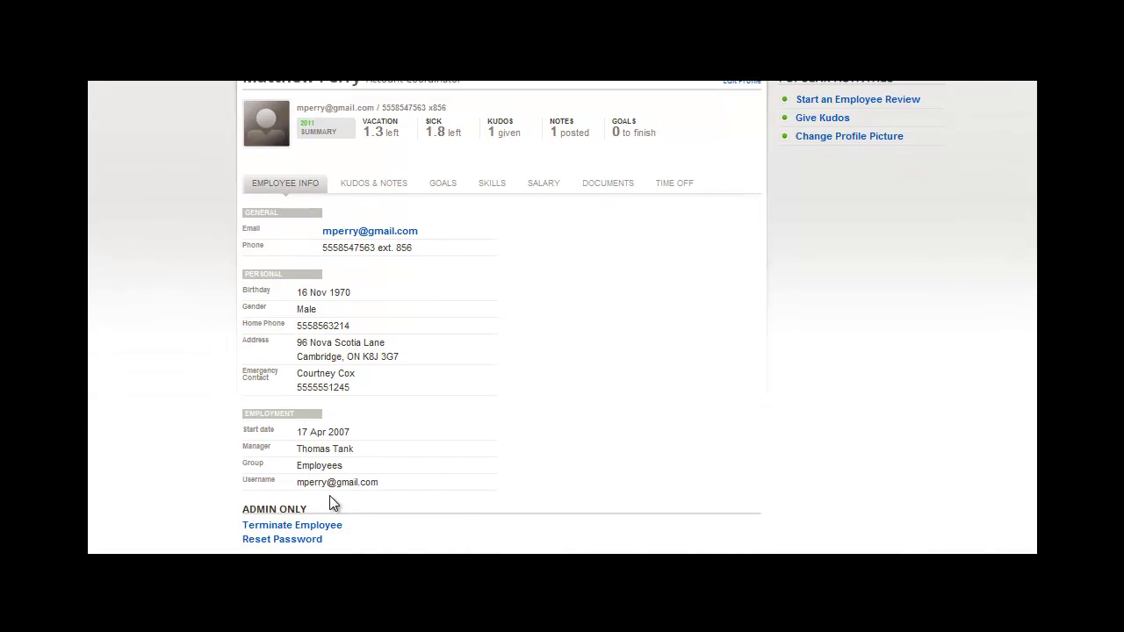
{"action": "scroll", "coordinate": [296, 216], "scroll_direction": "up", "scroll_amount": 1}
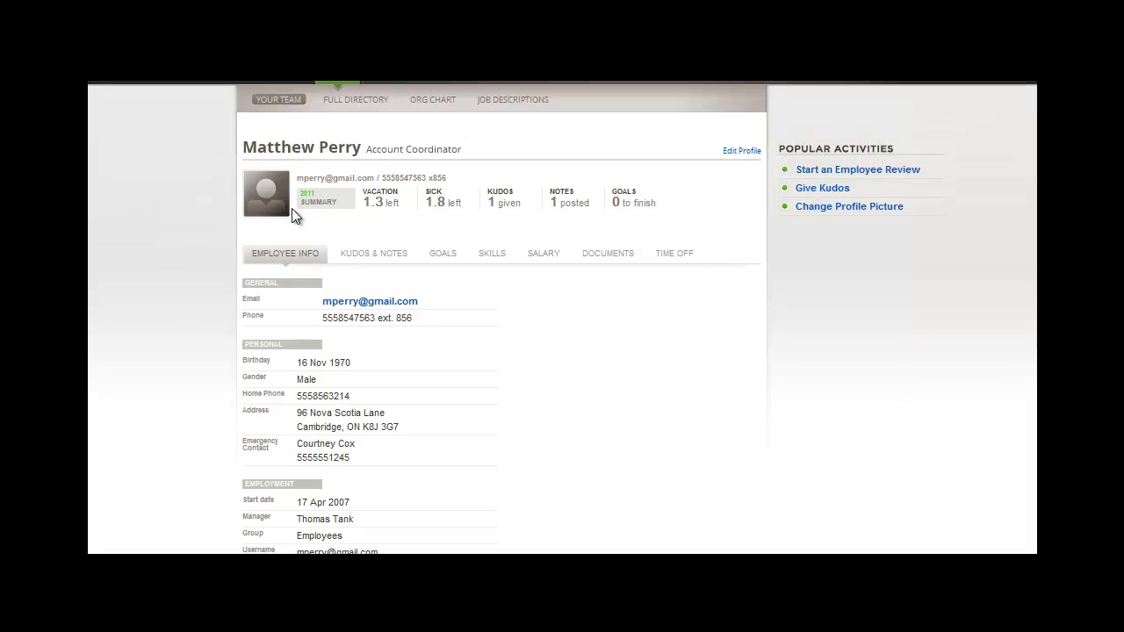
{"action": "scroll", "coordinate": [292, 208], "scroll_direction": "up", "scroll_amount": 2}
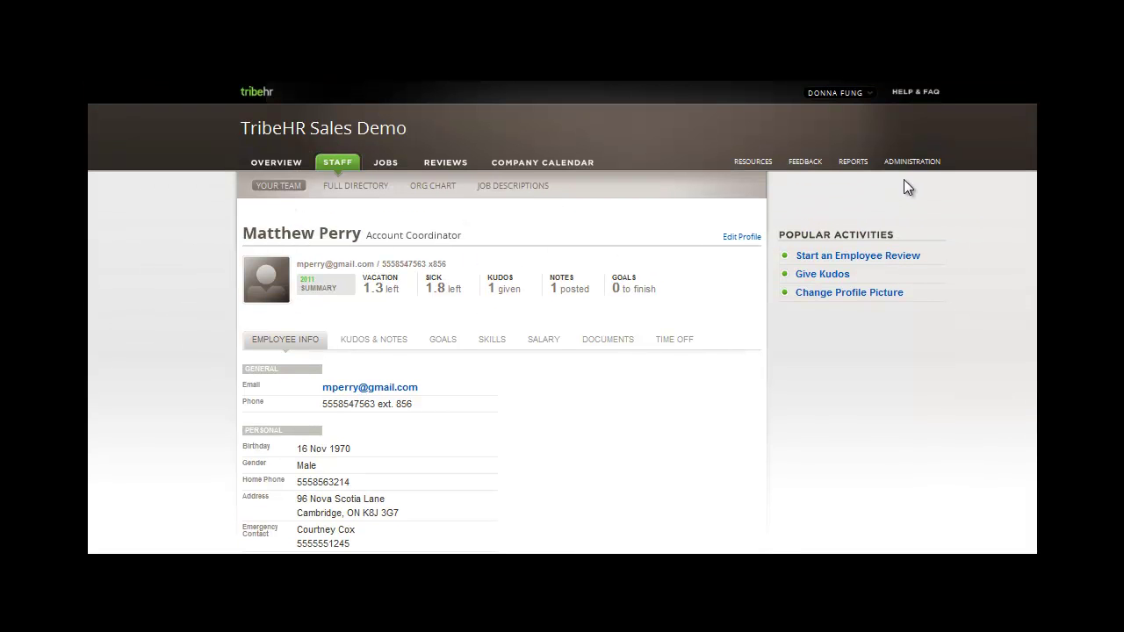
Look through the company information and the employee setup's custom fields, skills, review types and file types in Administration, opening Reviews separately.
{"action": "left_click", "coordinate": [913, 163]}
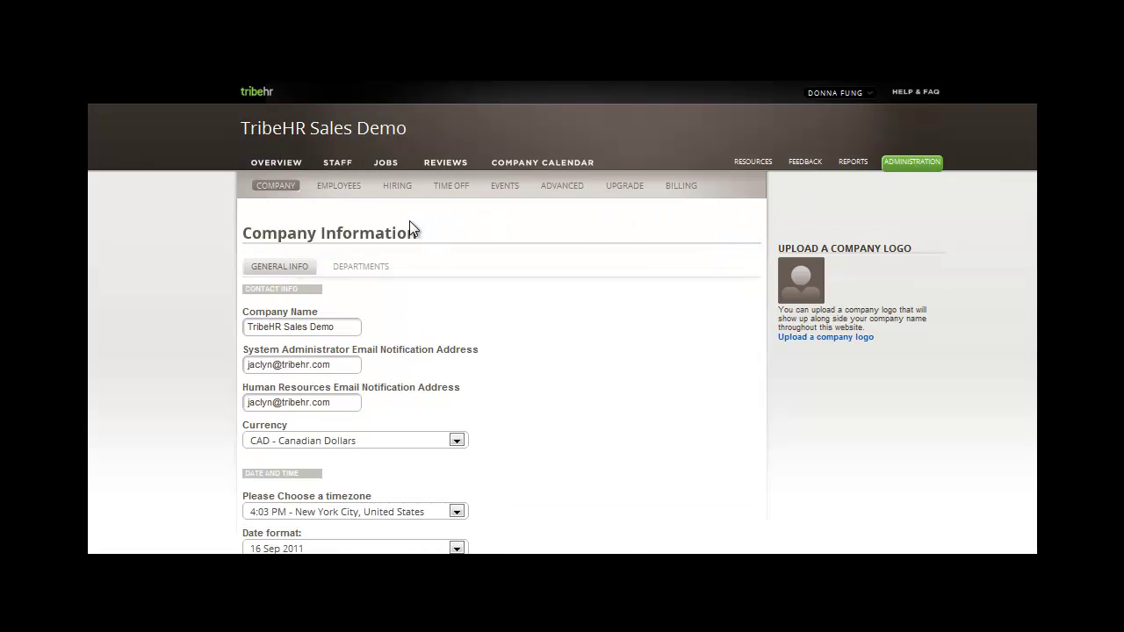
{"action": "left_click", "coordinate": [341, 190]}
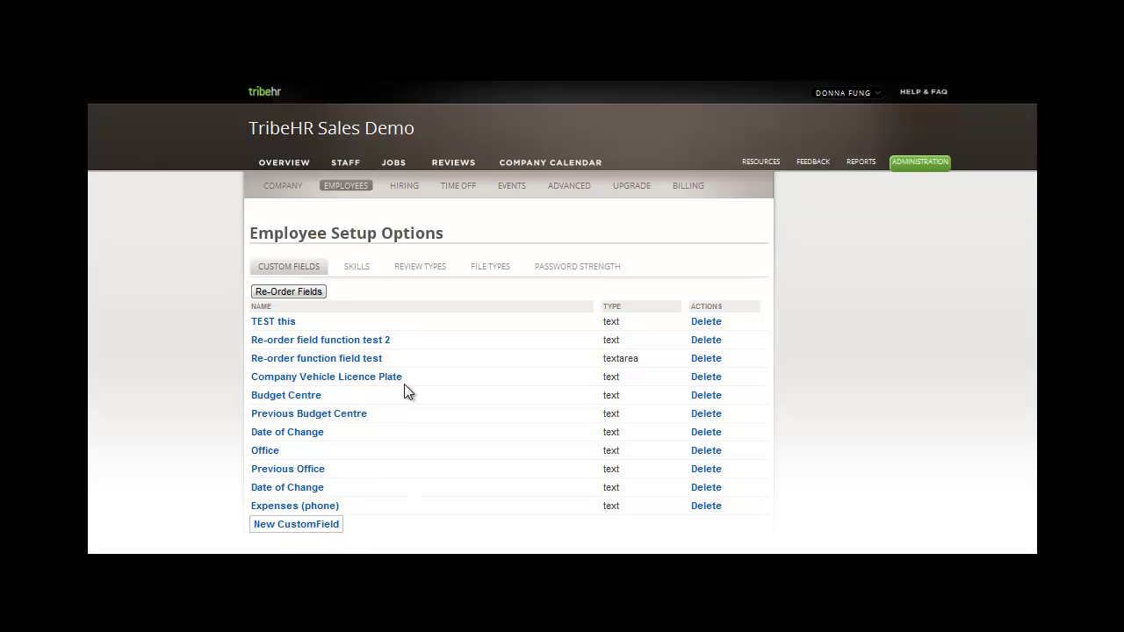
{"action": "left_click", "coordinate": [364, 275]}
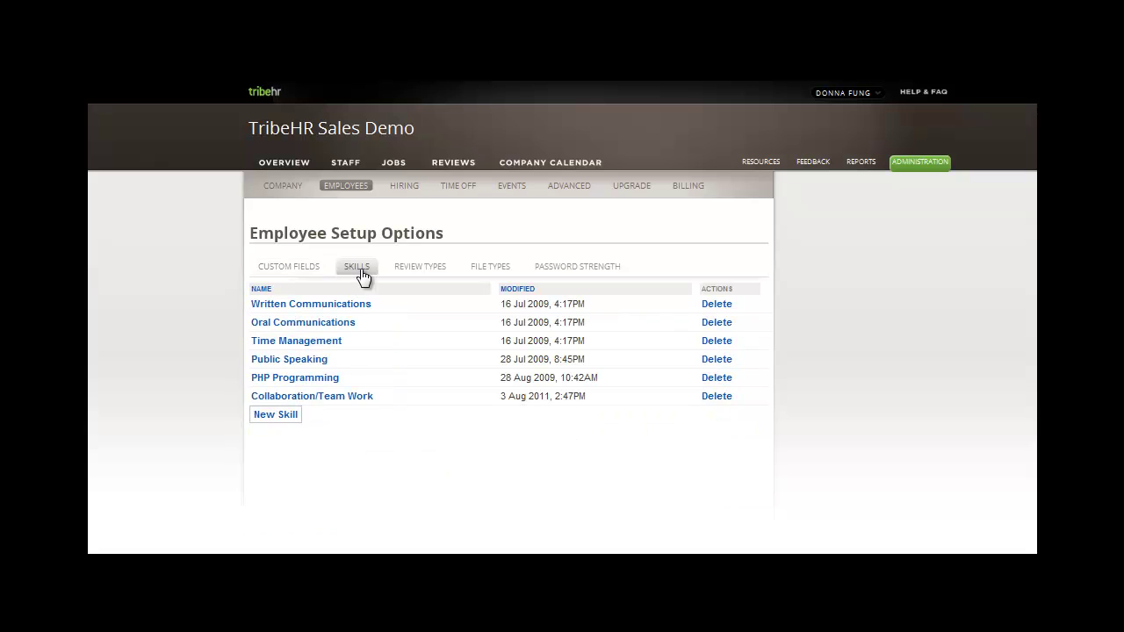
{"action": "left_click", "coordinate": [423, 269]}
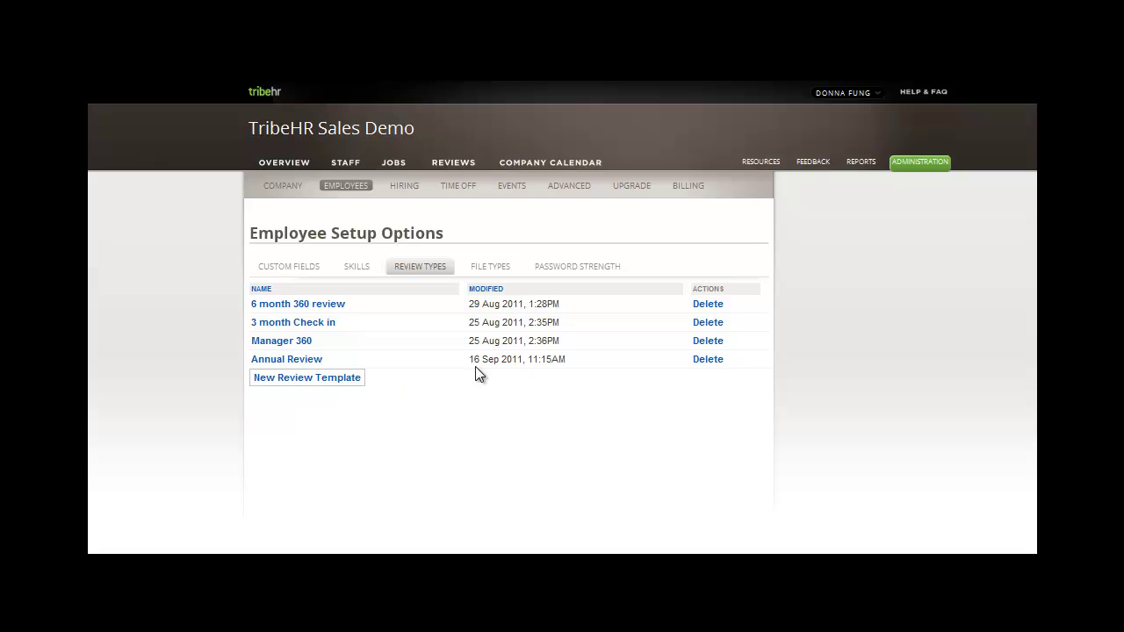
{"action": "right_click", "coordinate": [453, 167]}
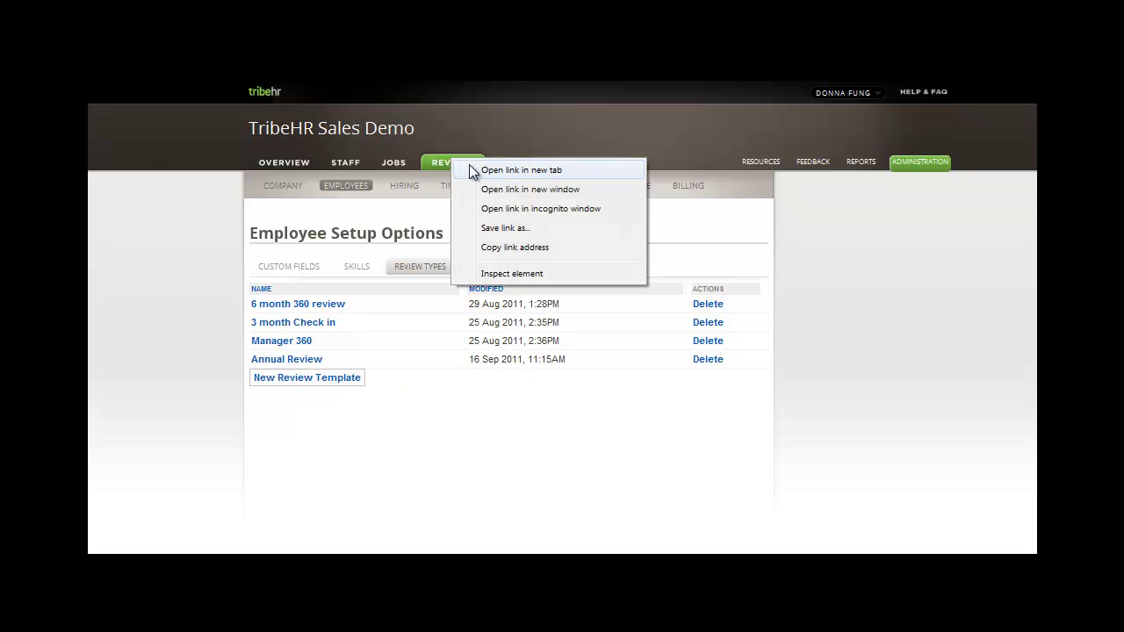
{"action": "left_click", "coordinate": [472, 170]}
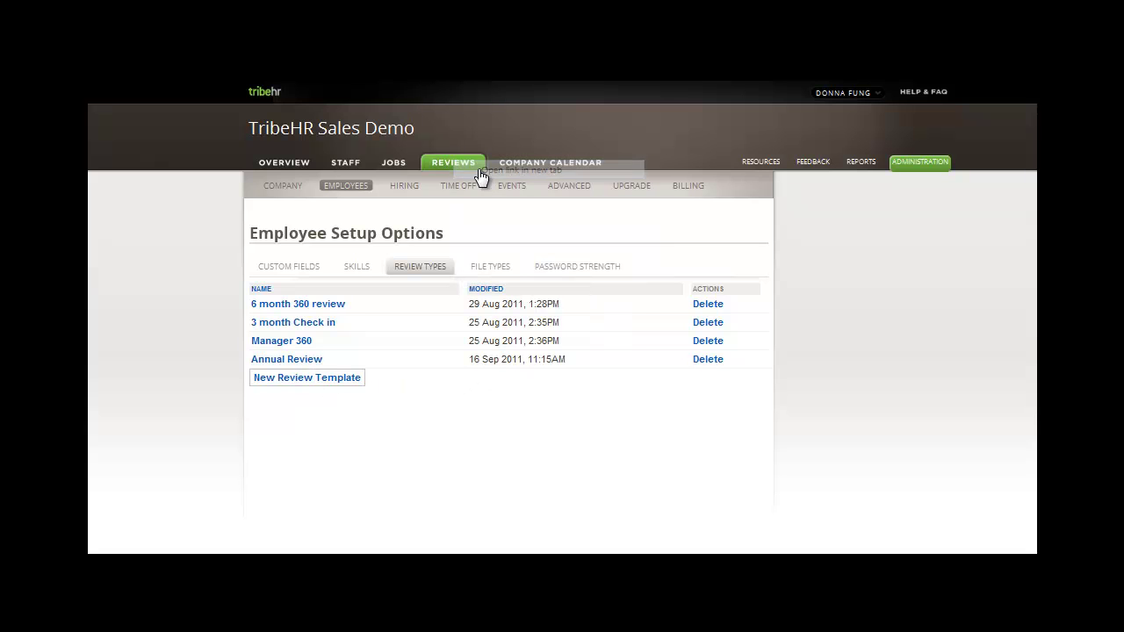
{"action": "left_click", "coordinate": [490, 267]}
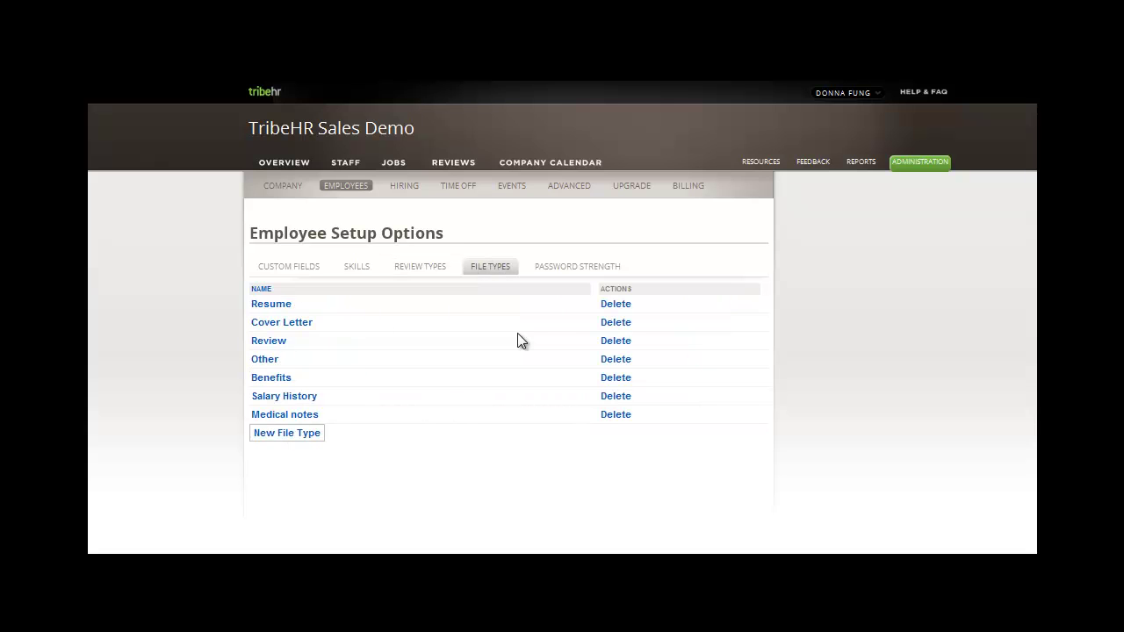
Try requiring a-z, A-Z and 0-9 with a minimum length of 7 for manager and administrator passwords, and clear these settings again.
{"action": "left_click", "coordinate": [548, 273]}
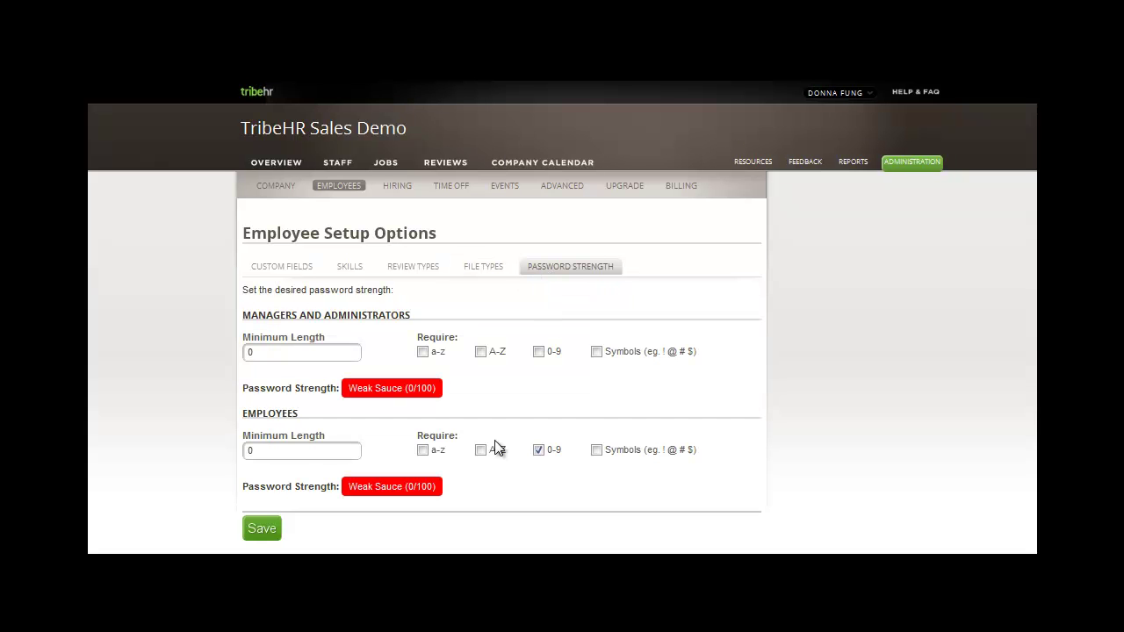
{"action": "left_click", "coordinate": [480, 352]}
{"action": "left_click", "coordinate": [538, 352]}
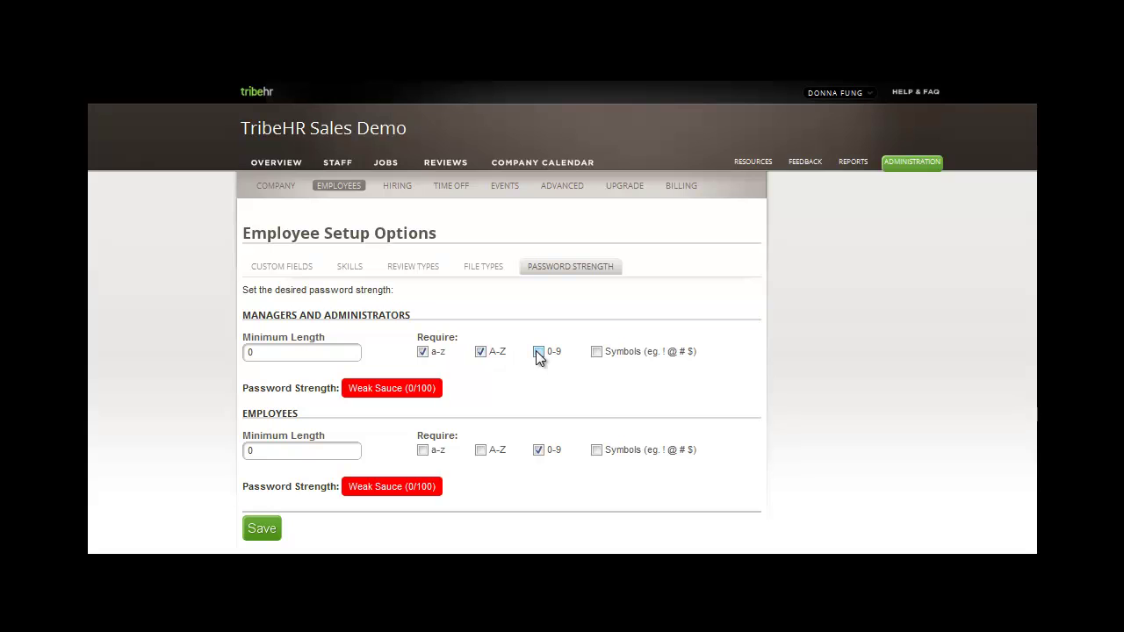
{"action": "double_click", "coordinate": [338, 353]}
{"action": "type", "text": "7"}
{"action": "left_click", "coordinate": [423, 351]}
{"action": "left_click", "coordinate": [481, 351]}
{"action": "left_click", "coordinate": [539, 351]}
{"action": "key", "text": "BackSpace"}
Check the employee reviews list, and find a Marketing Officer by first name in the full directory to examine that profile's previous reviews.
{"action": "left_click", "coordinate": [445, 162]}
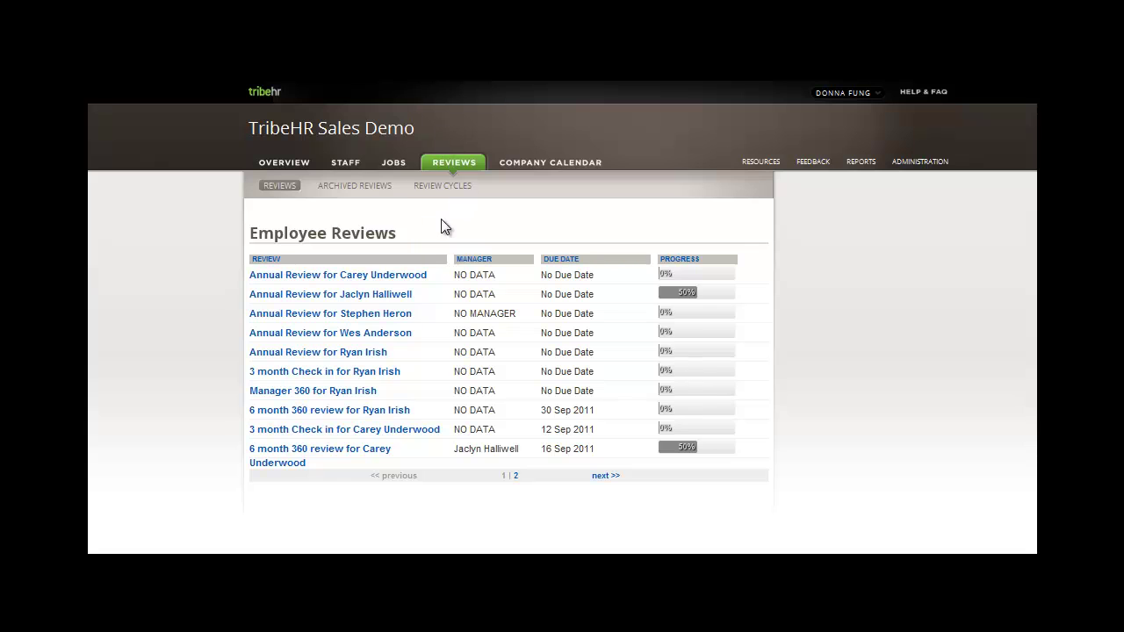
{"action": "left_click", "coordinate": [345, 162]}
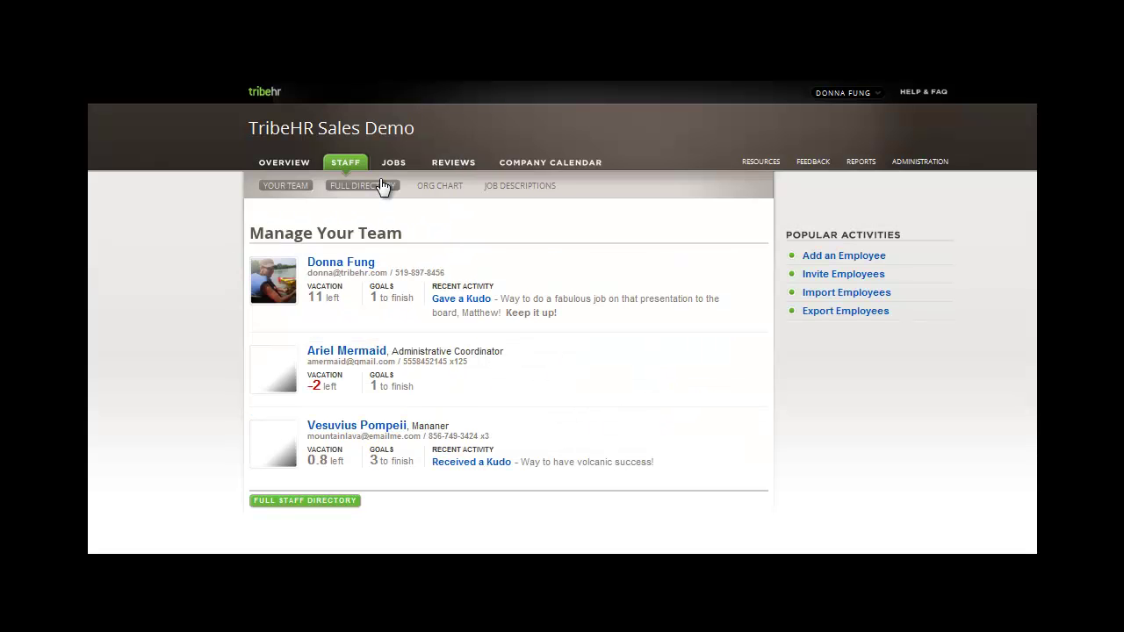
{"action": "left_click", "coordinate": [382, 187]}
{"action": "left_click", "coordinate": [380, 266]}
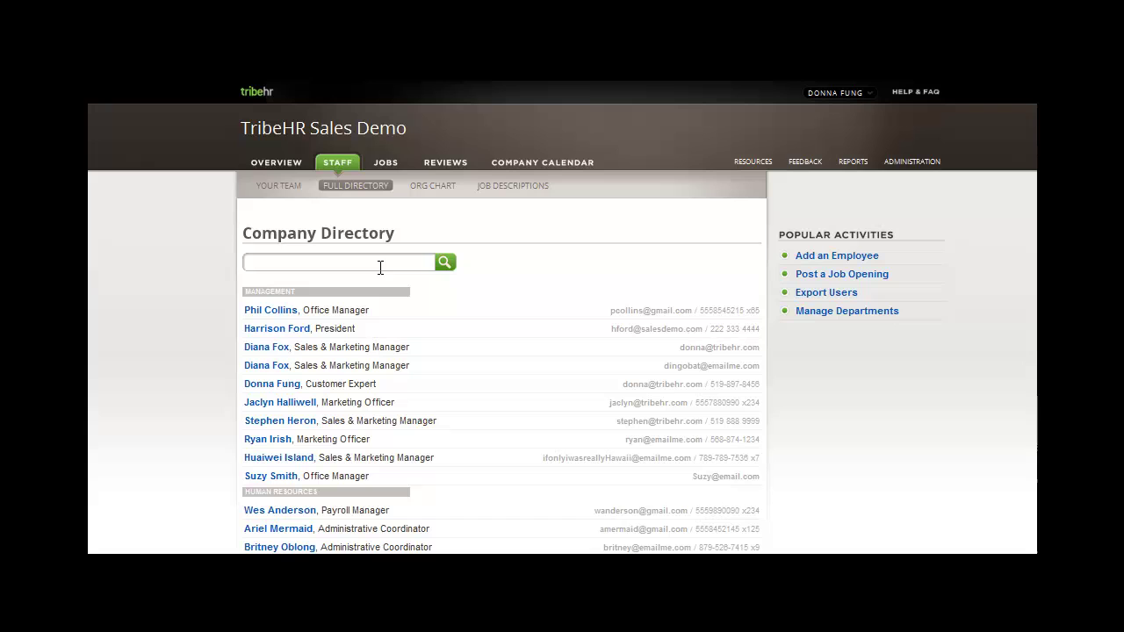
{"action": "type", "text": "ryan"}
{"action": "left_click", "coordinate": [444, 264]}
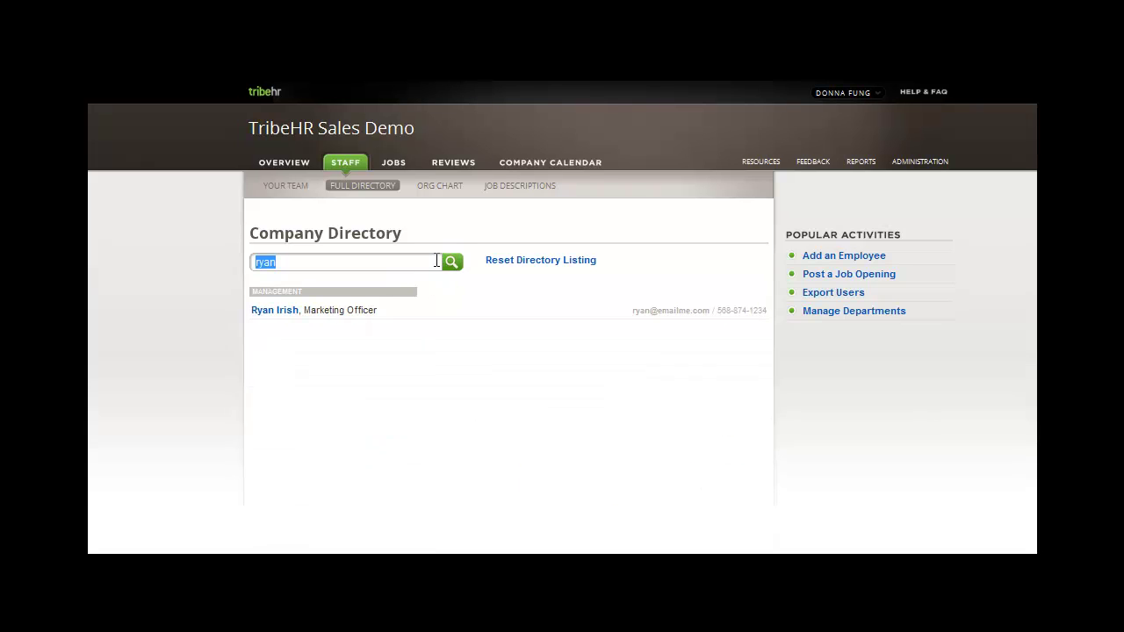
{"action": "left_click", "coordinate": [265, 310]}
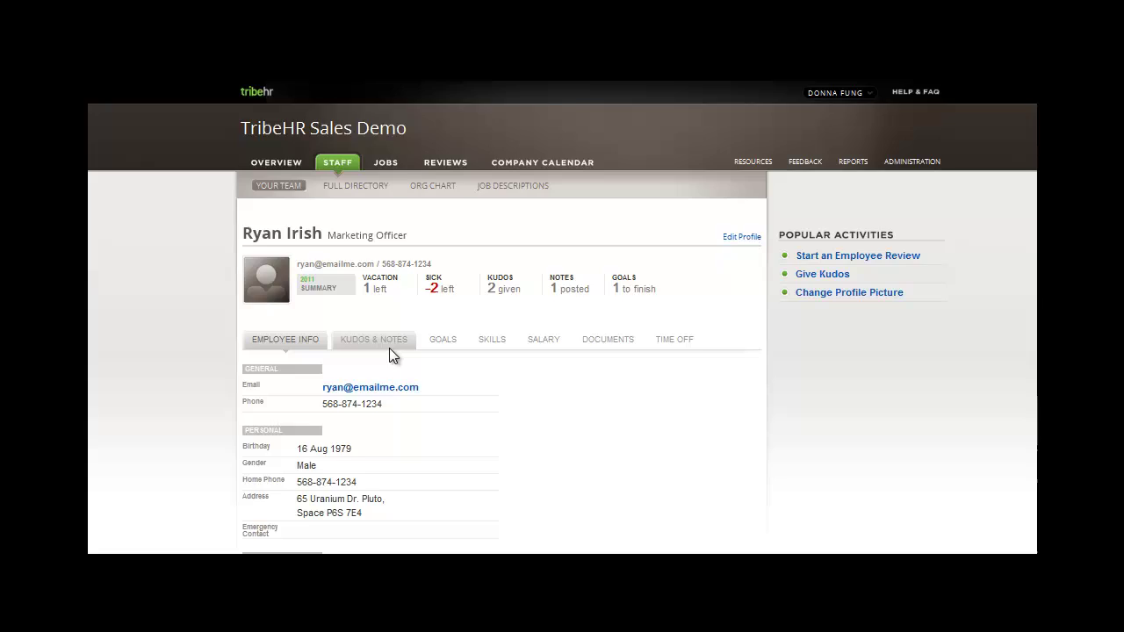
{"action": "scroll", "coordinate": [389, 352], "scroll_direction": "down", "scroll_amount": 3}
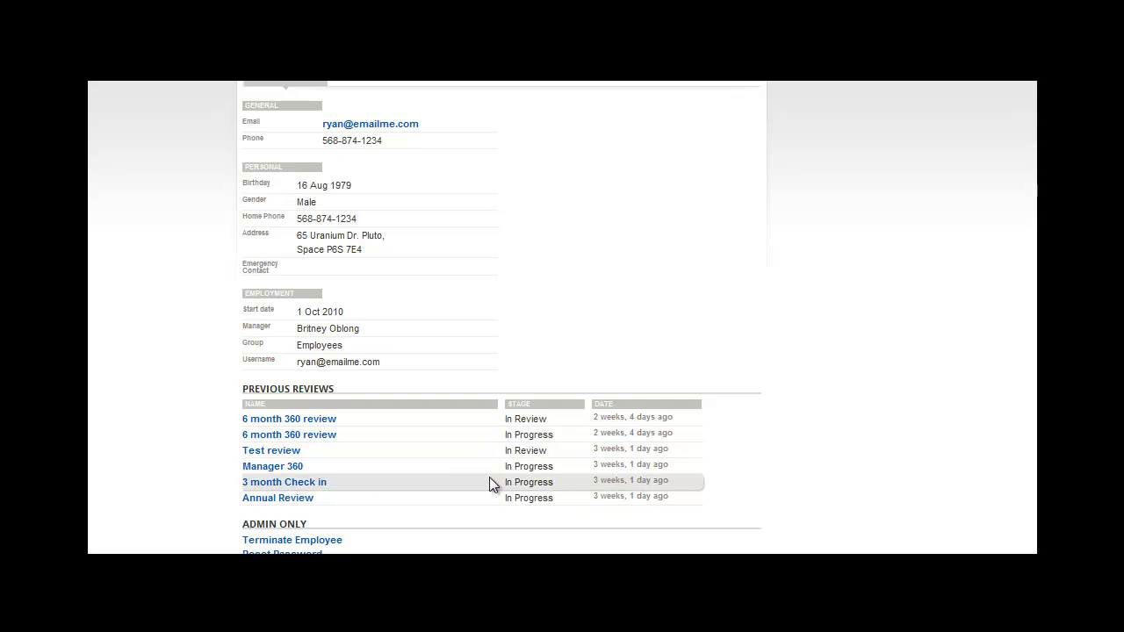
{"action": "scroll", "coordinate": [524, 458], "scroll_direction": "up", "scroll_amount": 3}
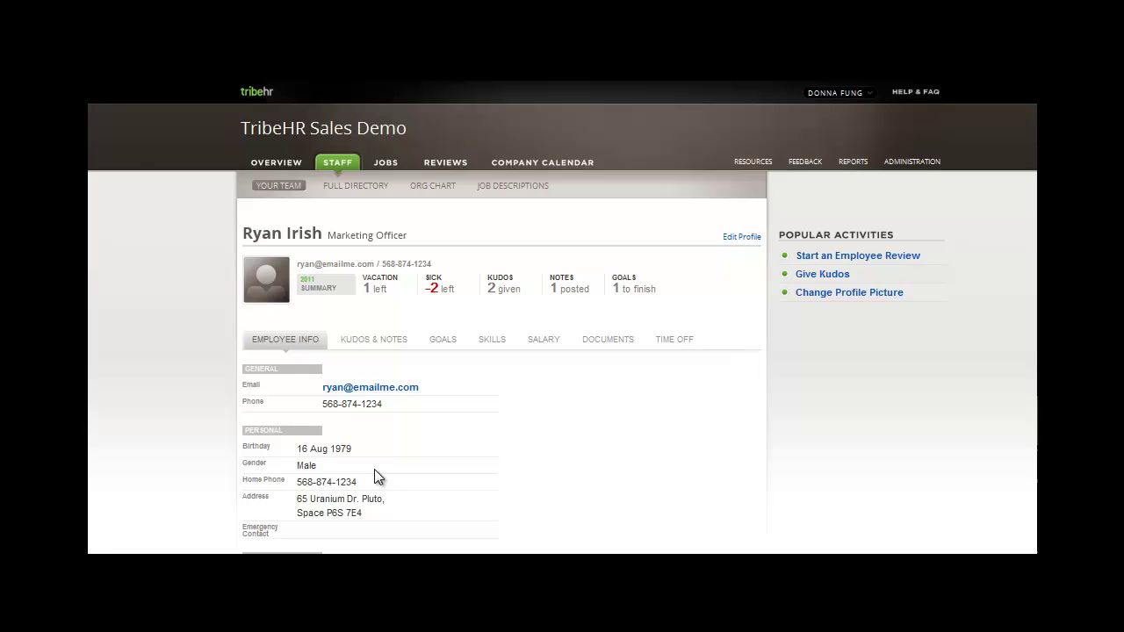
Open the Export Users report, try selecting all fields and clearing them again, and cancel the employee listing export.
{"action": "left_click", "coordinate": [850, 167]}
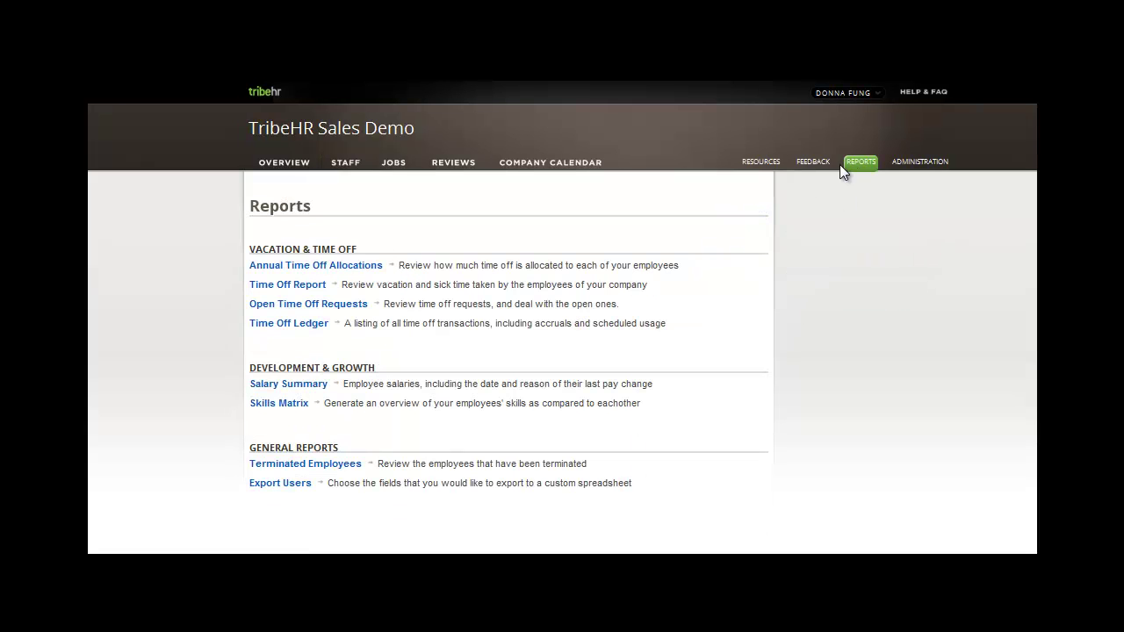
{"action": "left_click", "coordinate": [289, 484]}
{"action": "left_click", "coordinate": [255, 260]}
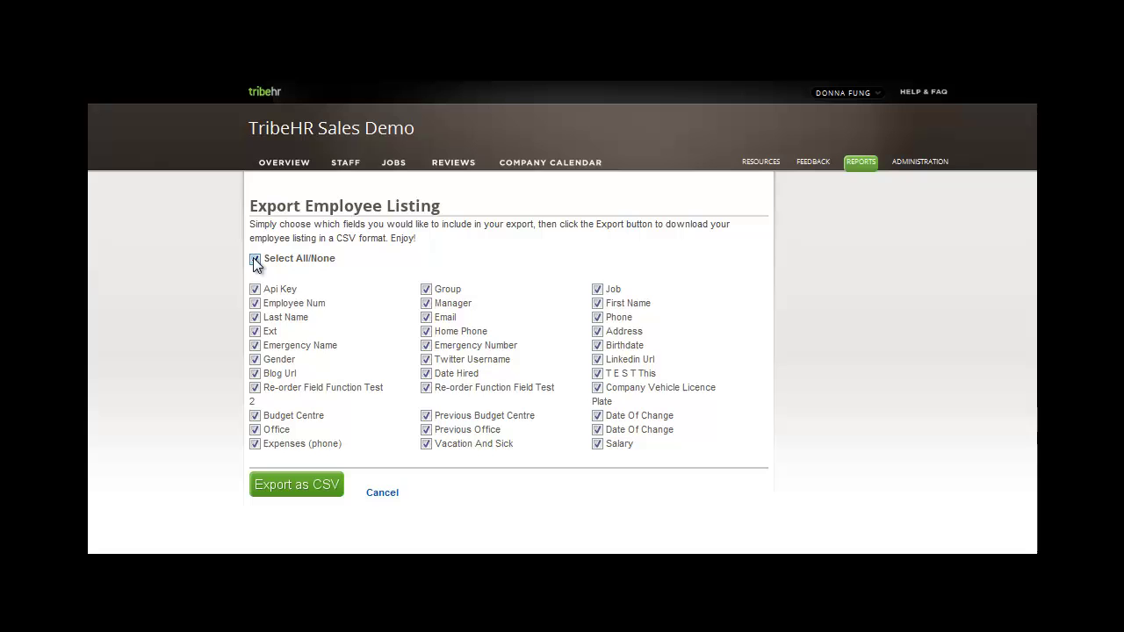
{"action": "left_click", "coordinate": [254, 259]}
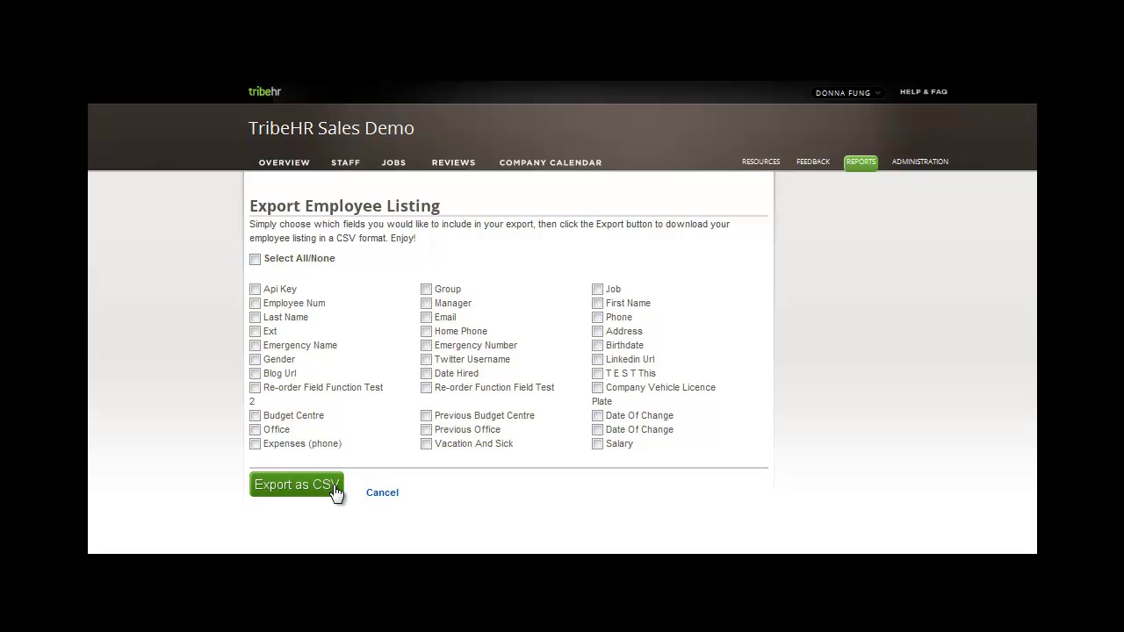
{"action": "left_click", "coordinate": [375, 493]}
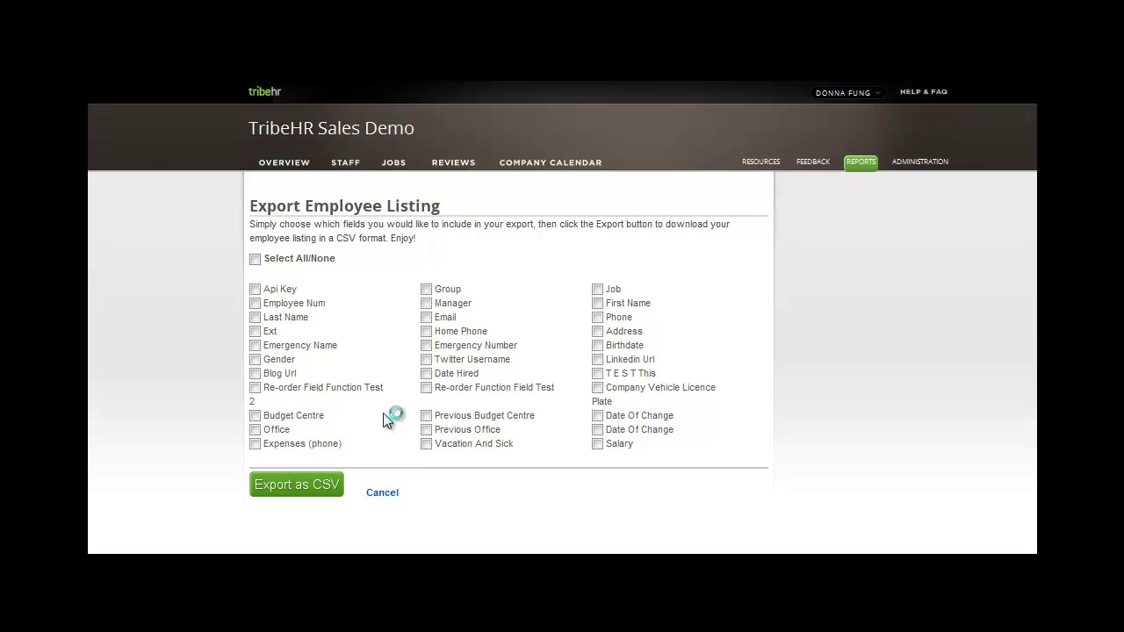